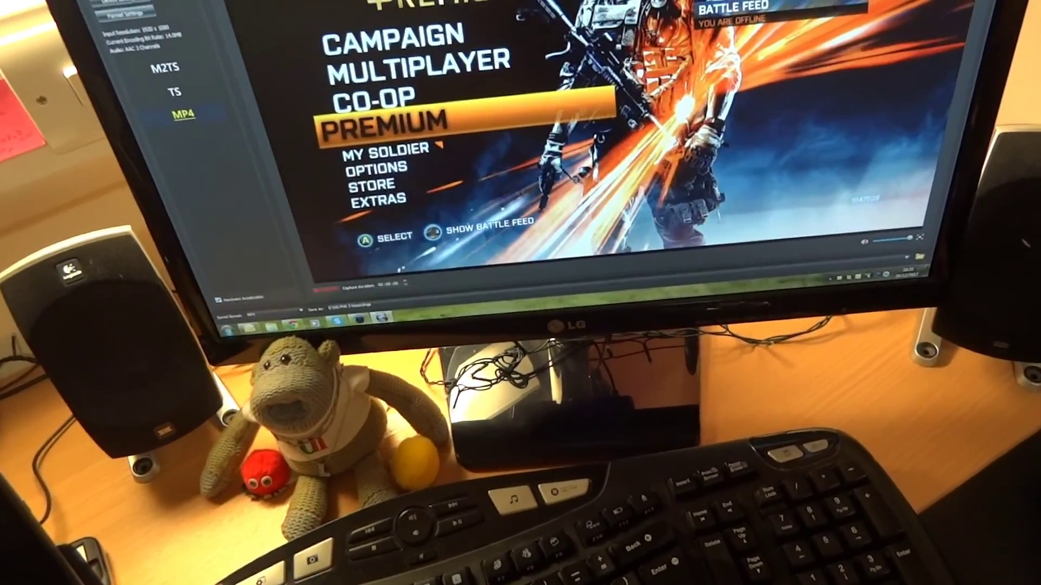
pyautogui.press('super+d')
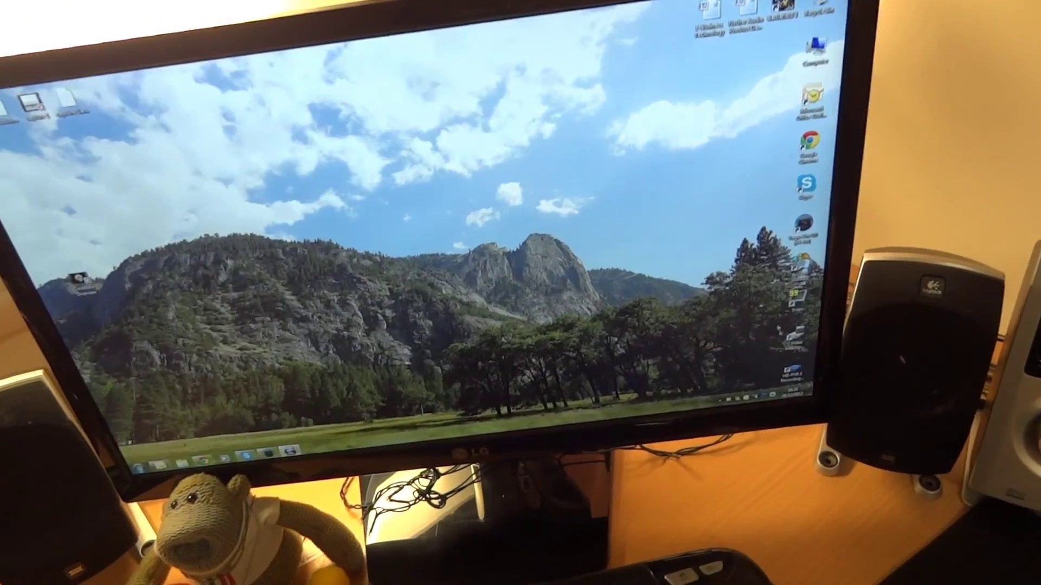
pyautogui.press('super+d')
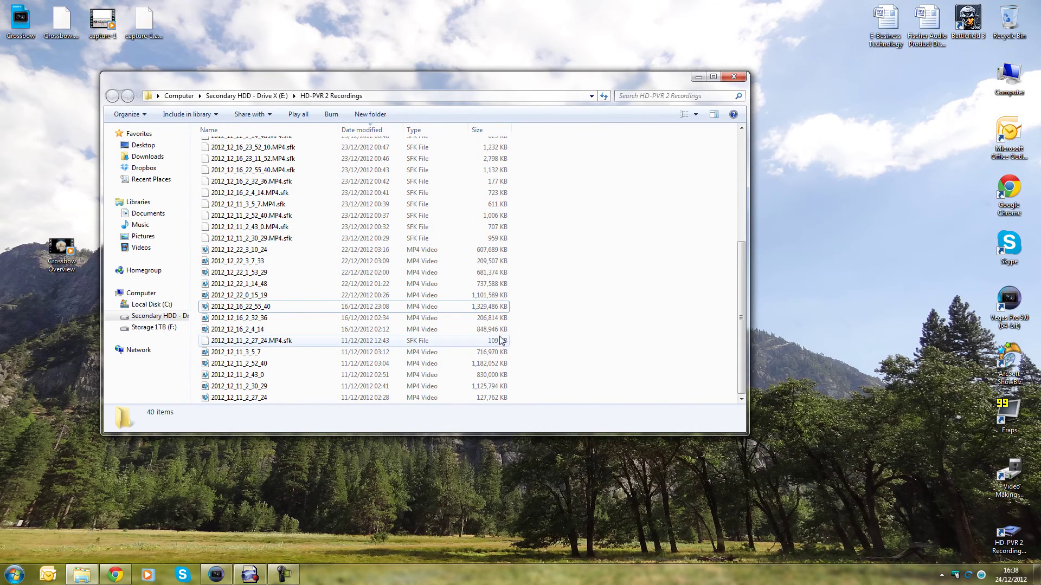
# Look through the recorded files in the HD-PVR 2 Recordings folder, including 2012_12_22_0_15_19, and close the folder
pyautogui.click(384, 296)
pyautogui.scroll(5, 632, 292)
pyautogui.scroll(-5, 633, 293)
pyautogui.scroll(5, 632, 293)
pyautogui.scroll(-5, 633, 292)
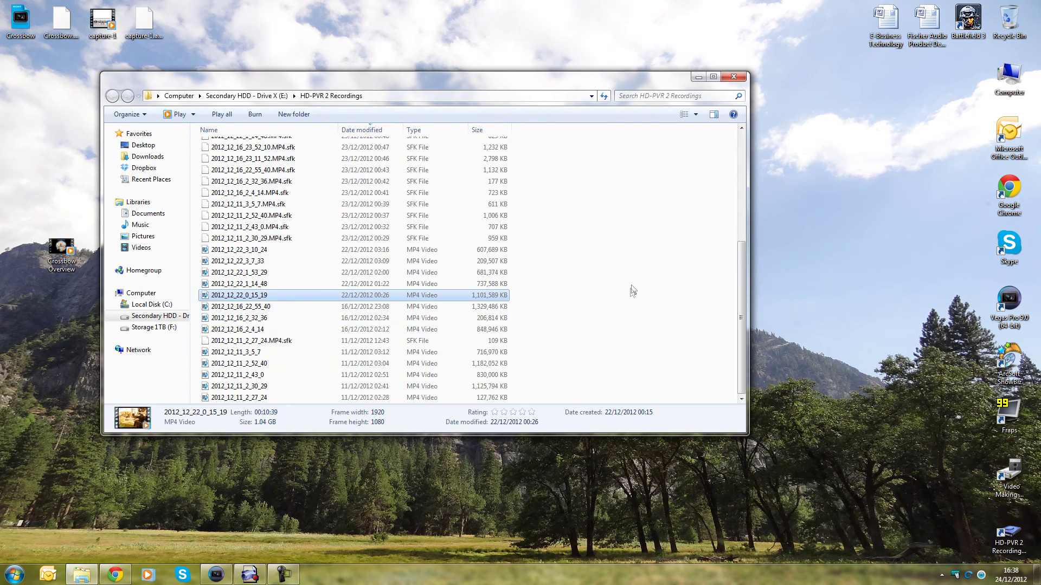
pyautogui.click(733, 77)
# Switch to the Capture Module in a reduced window and review its device settings for video decoder, picture adjustments and hardware info without changing them
pyautogui.click(258, 574)
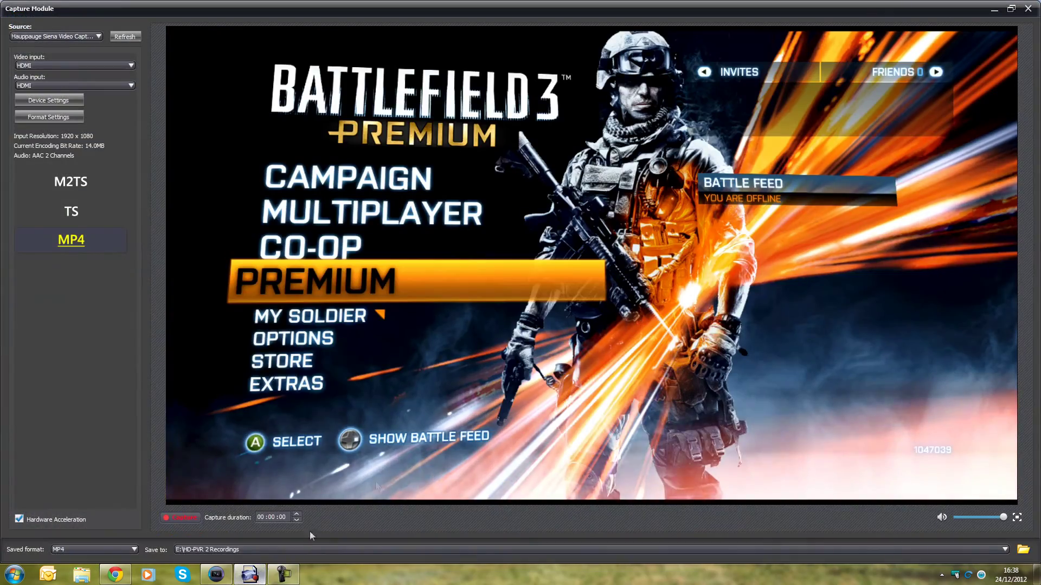
pyautogui.doubleClick(380, 4)
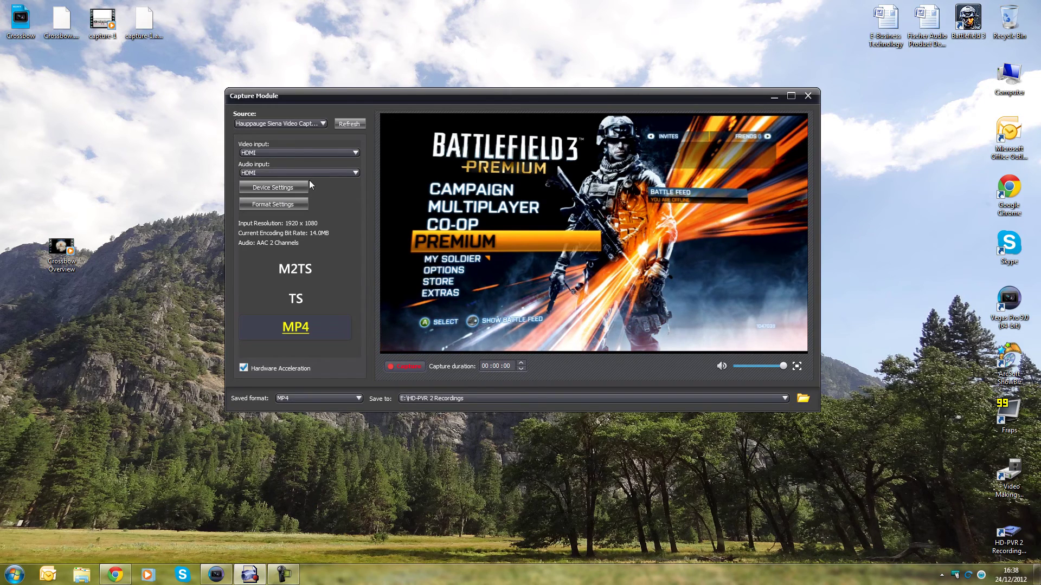
pyautogui.click(274, 184)
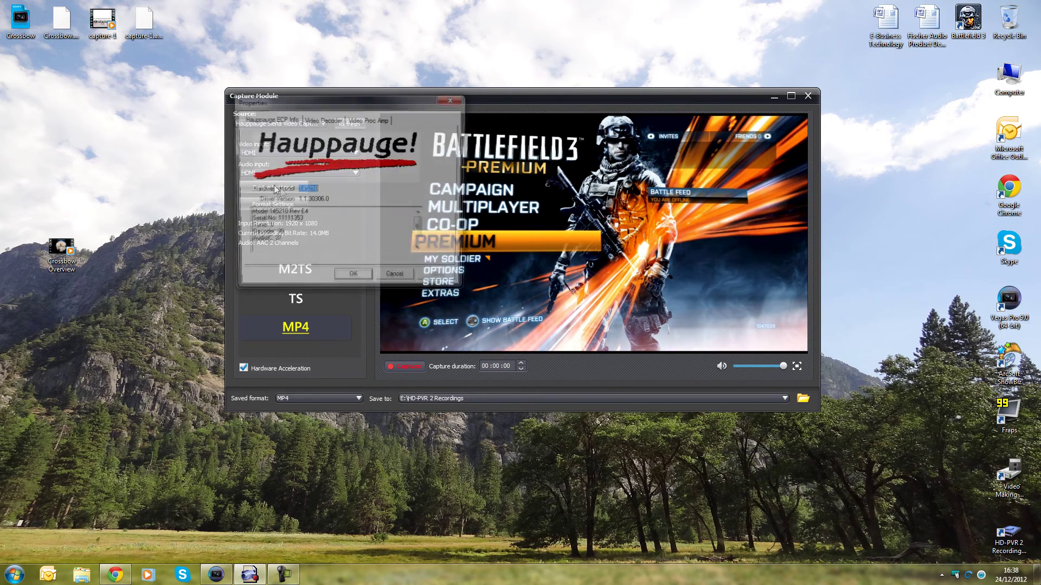
pyautogui.click(468, 187)
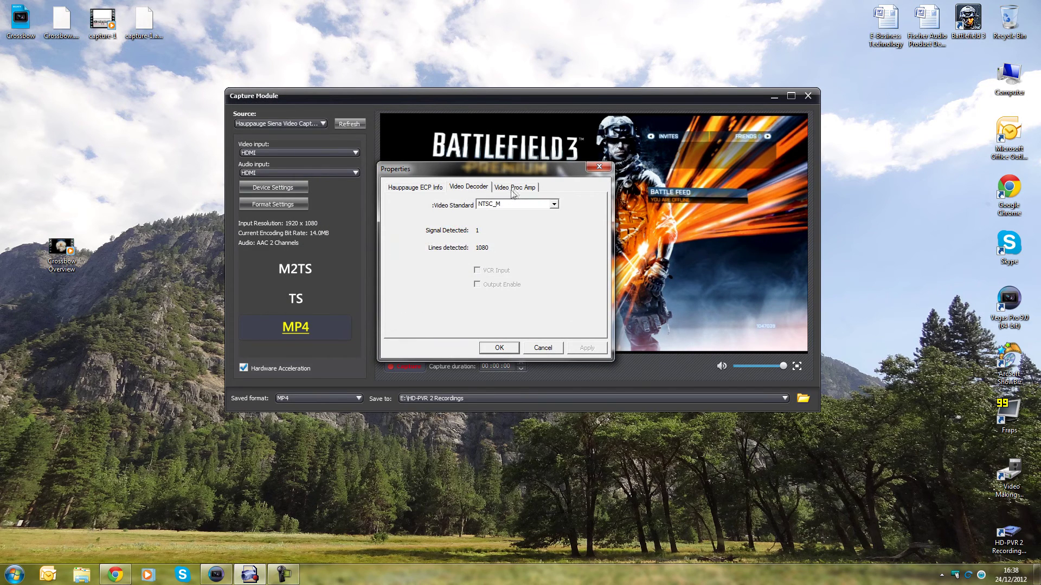
pyautogui.click(512, 190)
pyautogui.click(467, 188)
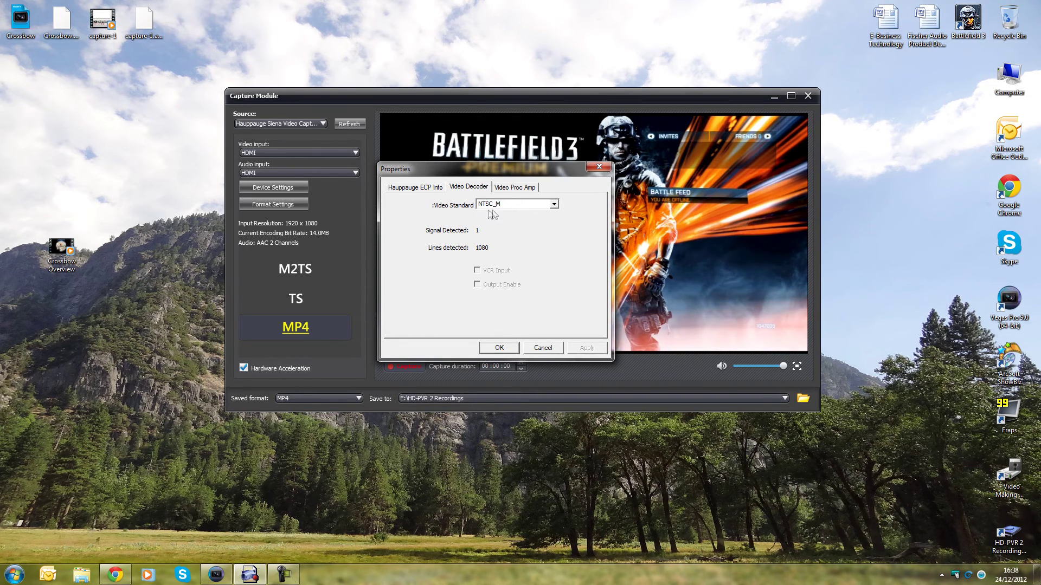
pyautogui.click(515, 187)
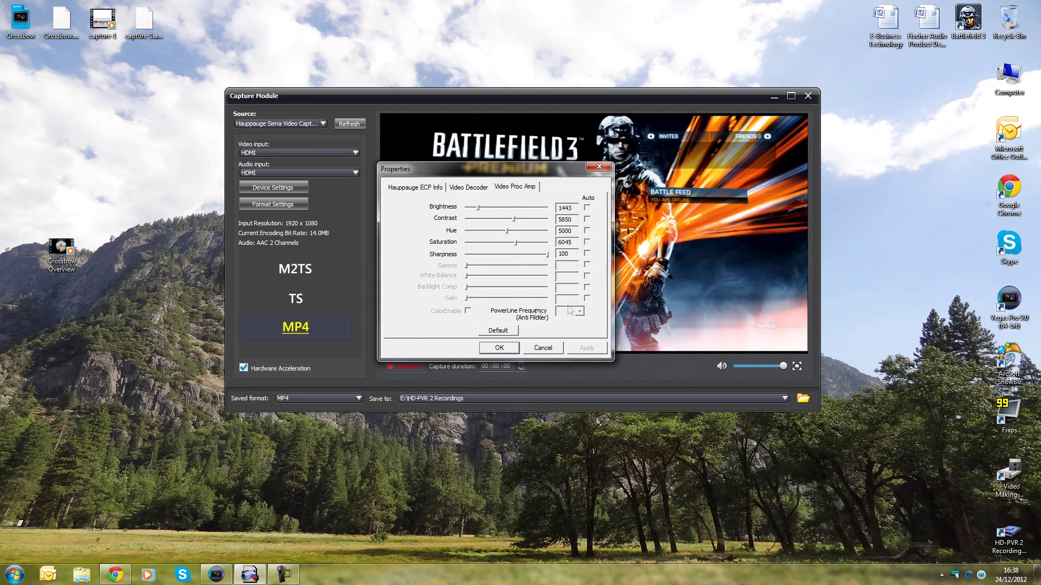
pyautogui.click(413, 187)
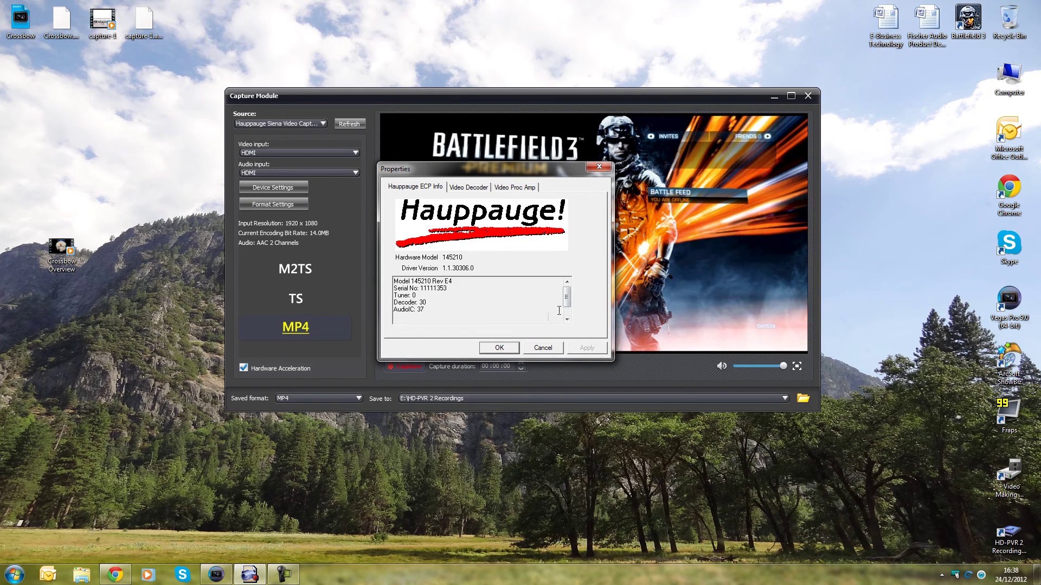
pyautogui.click(543, 348)
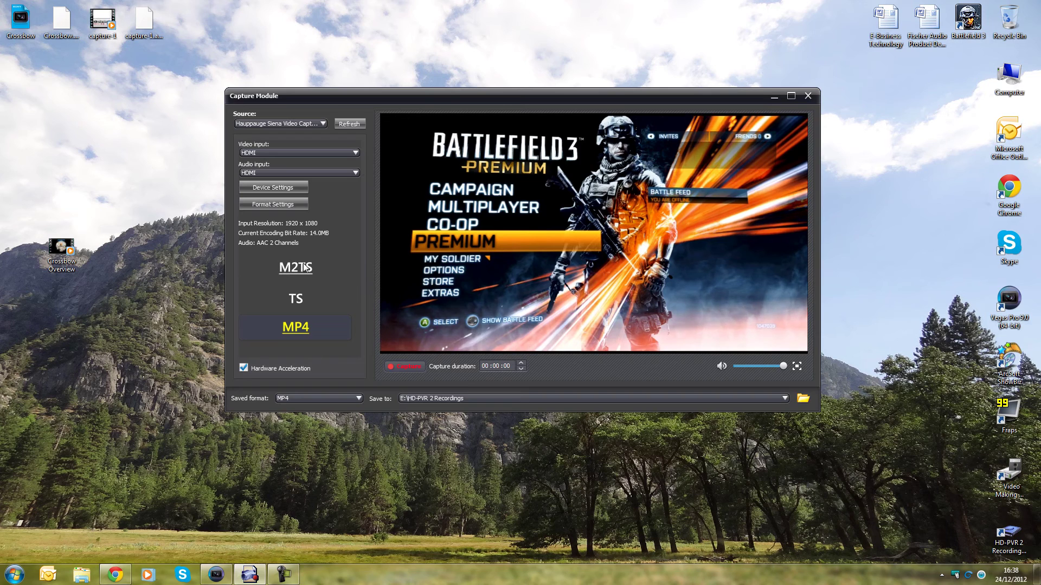
# Review the capture format settings for H264 encoder, video encoder, noise reduction, version, audio and video properties, and cancel the dialog
pyautogui.click(271, 204)
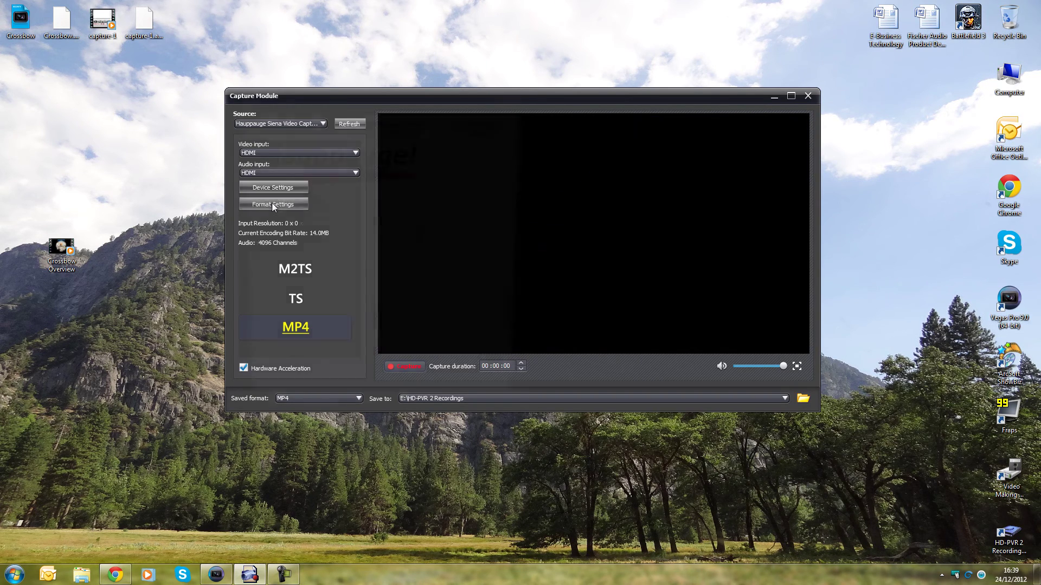
pyautogui.moveTo(362, 110); pyautogui.dragTo(687, 163)
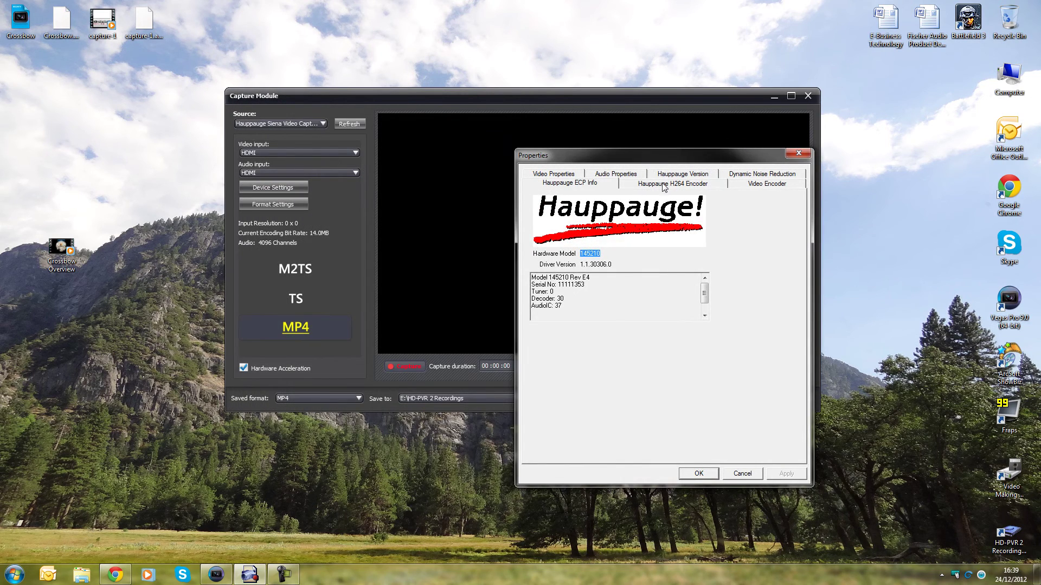
pyautogui.click(664, 184)
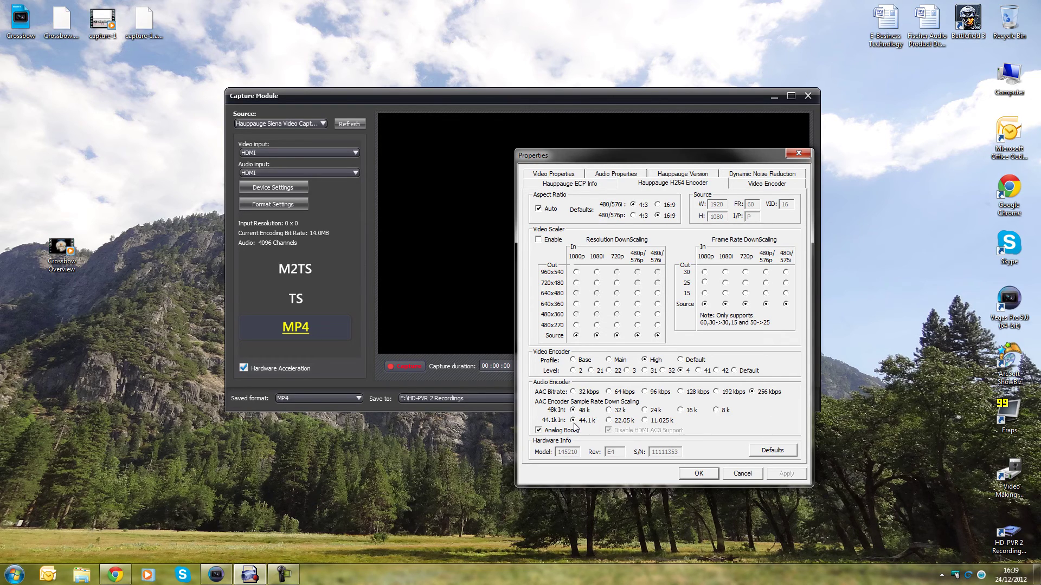
pyautogui.click(766, 185)
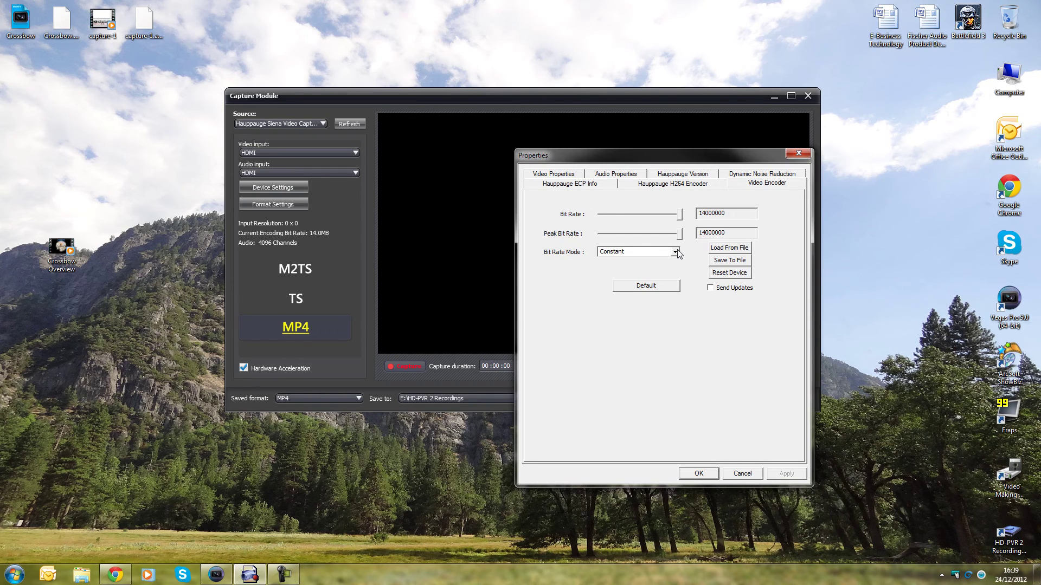
pyautogui.click(791, 174)
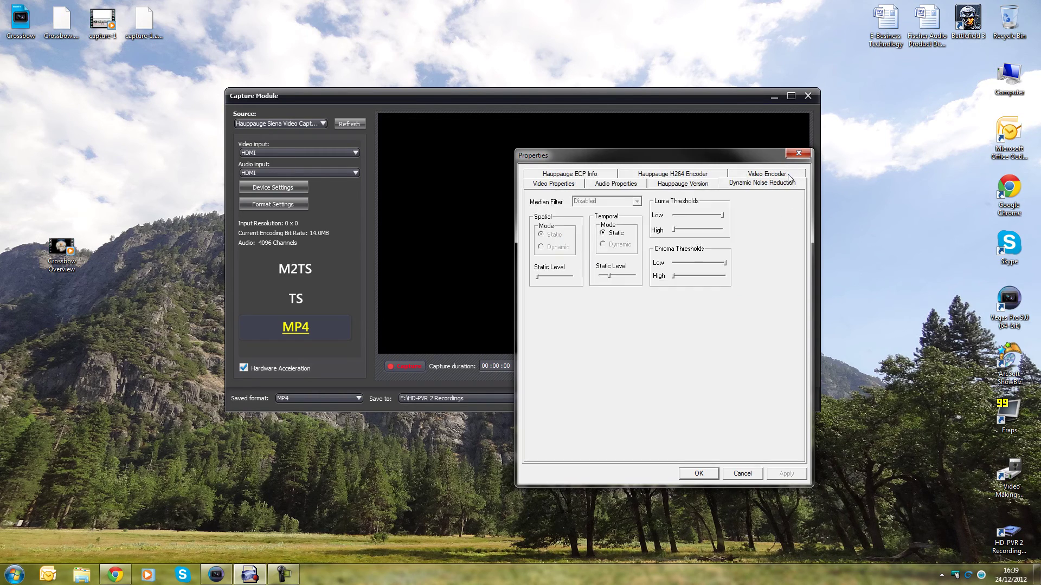
pyautogui.click(692, 187)
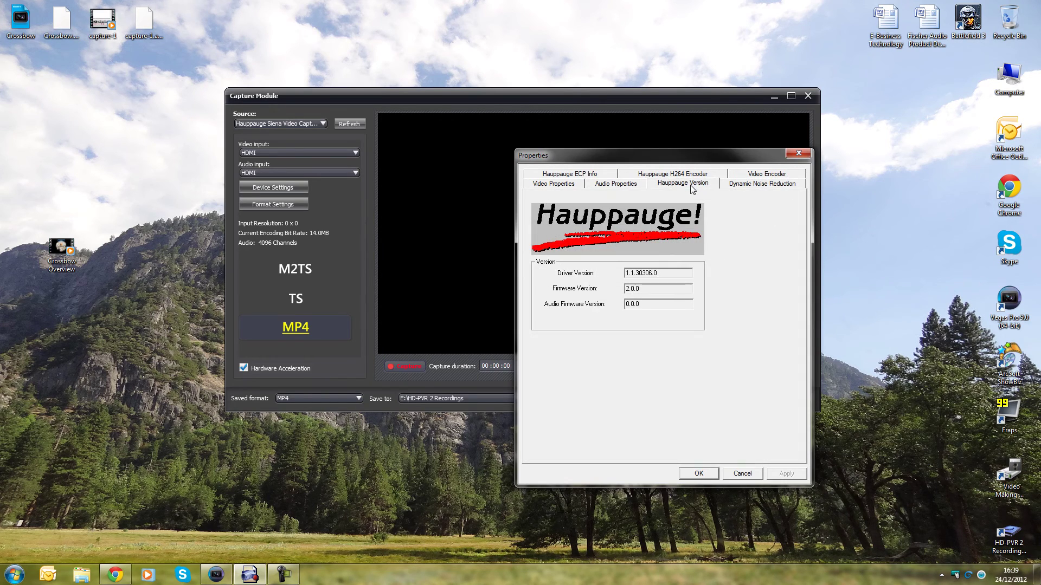
pyautogui.click(629, 189)
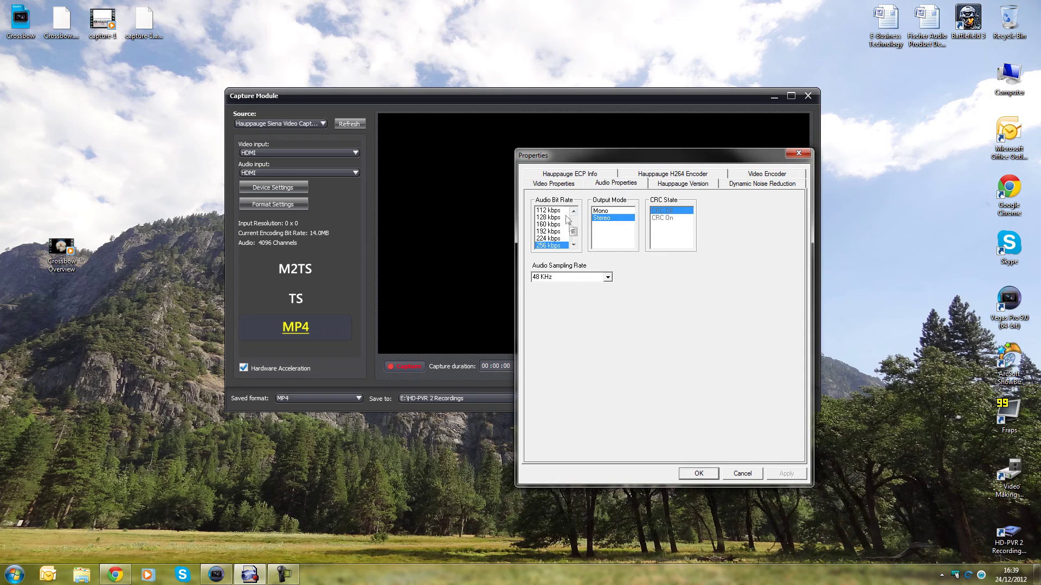
pyautogui.moveTo(573, 234); pyautogui.dragTo(575, 241)
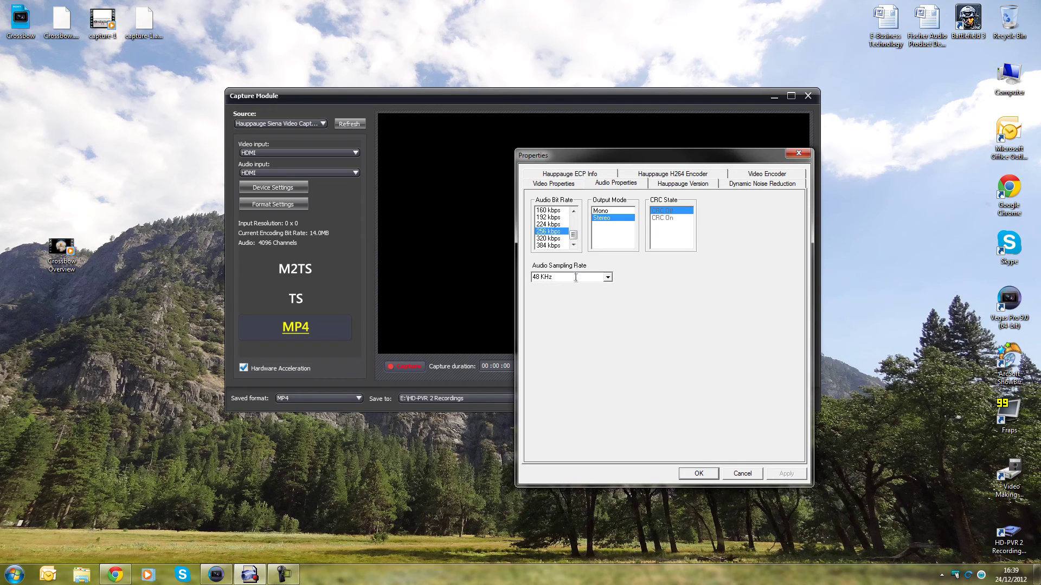
pyautogui.click(554, 185)
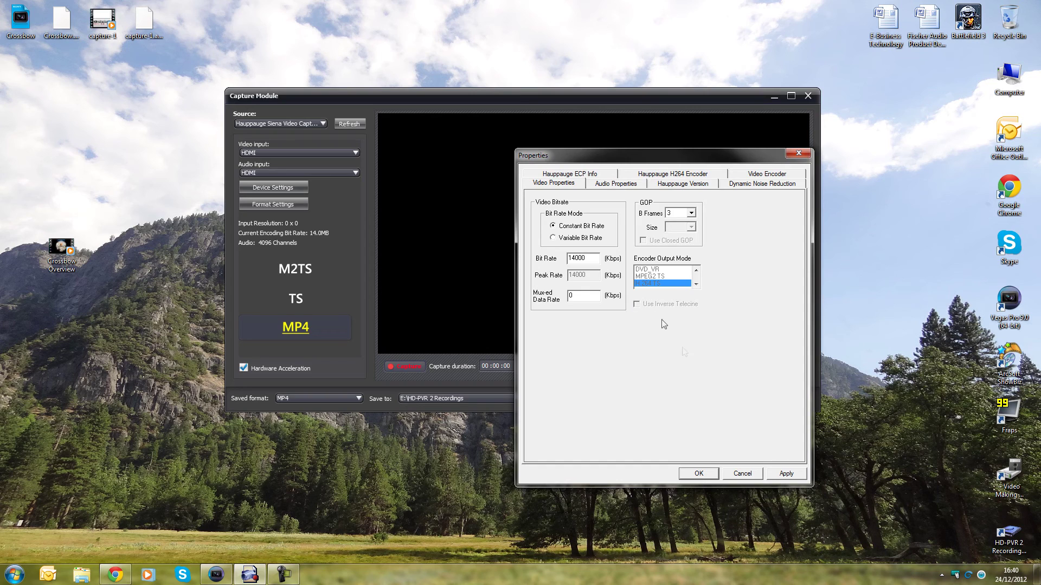
pyautogui.click(742, 474)
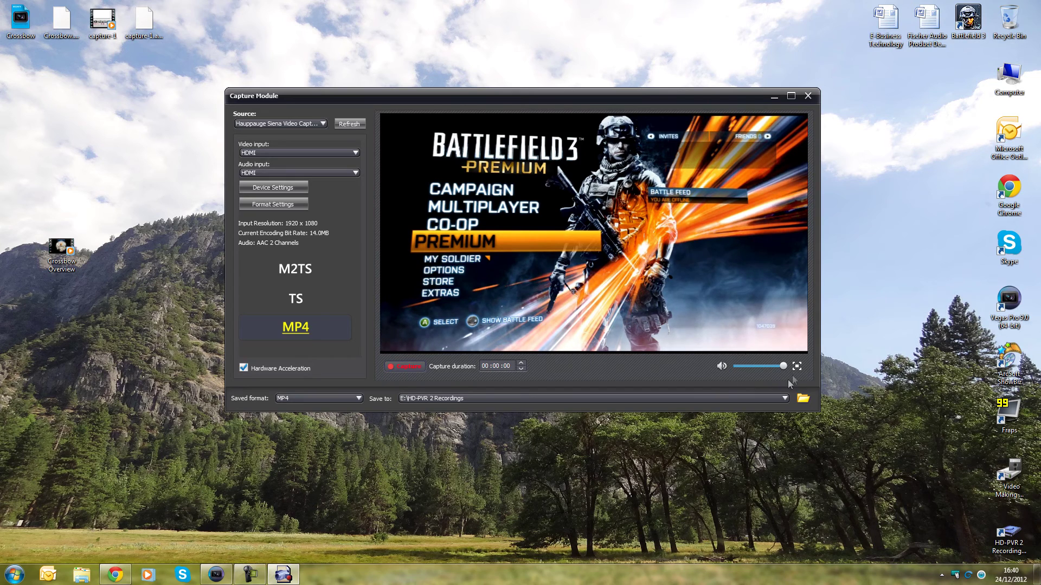
# Mute and unmute the capture preview sound, and close the Capture Module
pyautogui.click(722, 366)
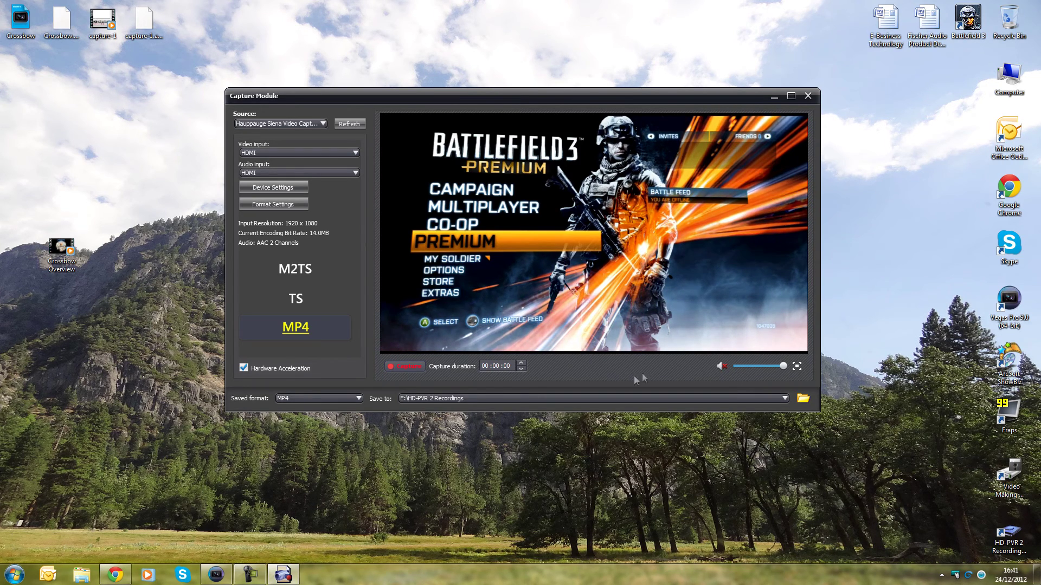
pyautogui.click(722, 366)
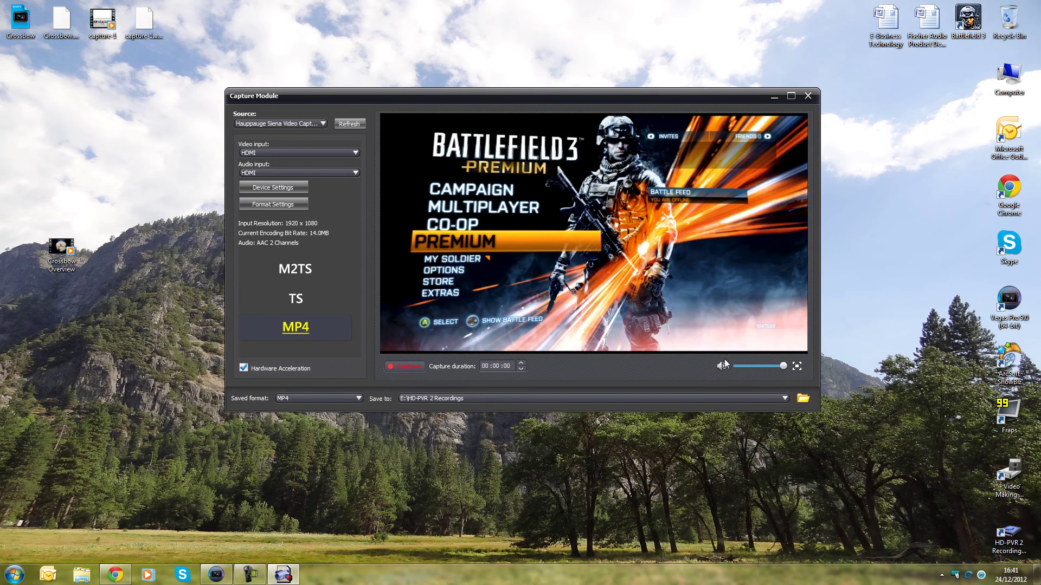
pyautogui.click(808, 95)
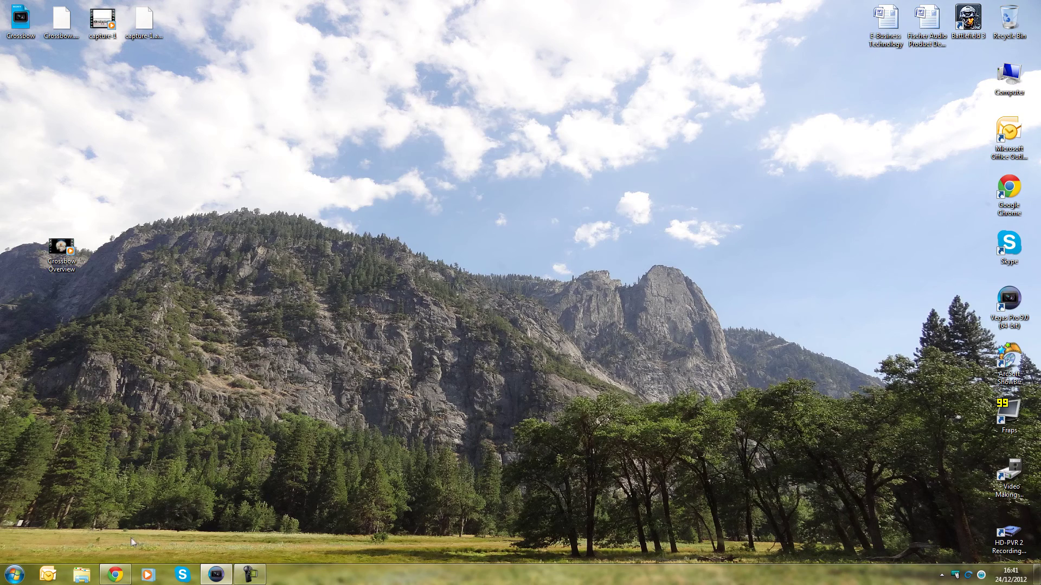
# Switch to the Crossbow.veg project in Vegas Pro and widen the video preview pane
pyautogui.click(216, 574)
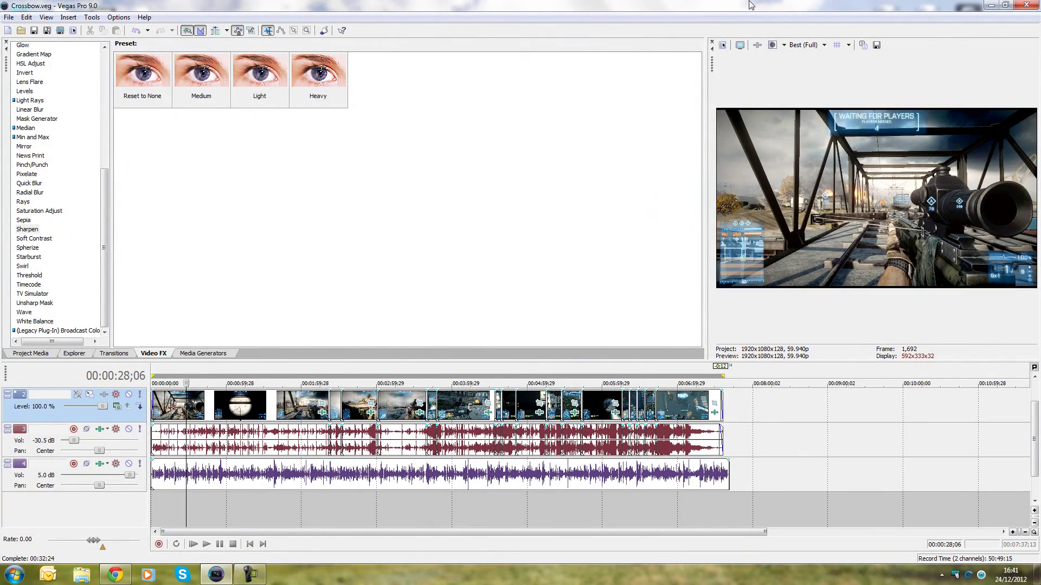
pyautogui.moveTo(708, 204); pyautogui.dragTo(458, 208)
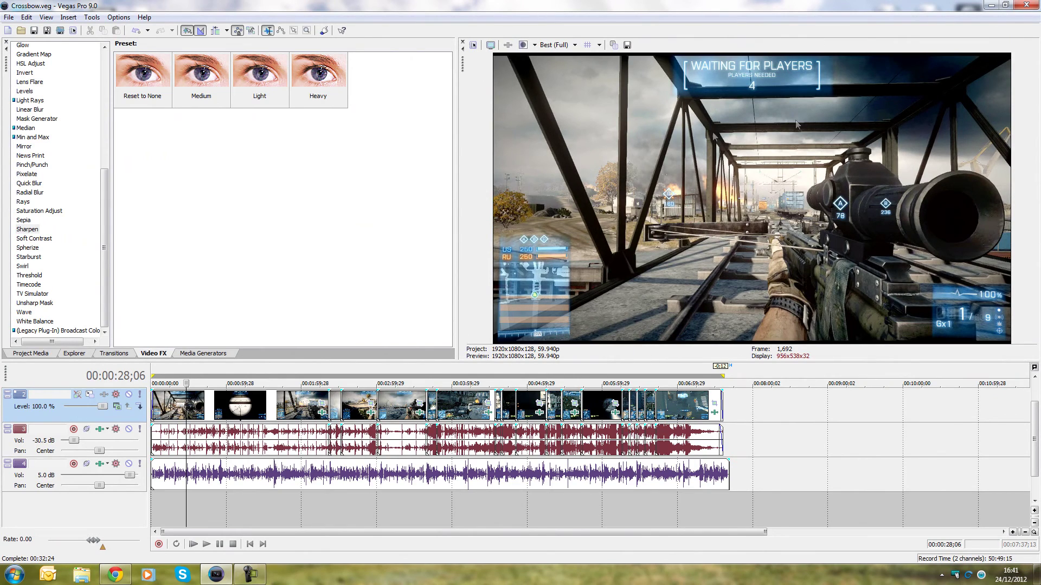
# Open the project properties and examine the video settings, including output rotation, pixel format, rendering quality and deinterlace method
pyautogui.click(472, 46)
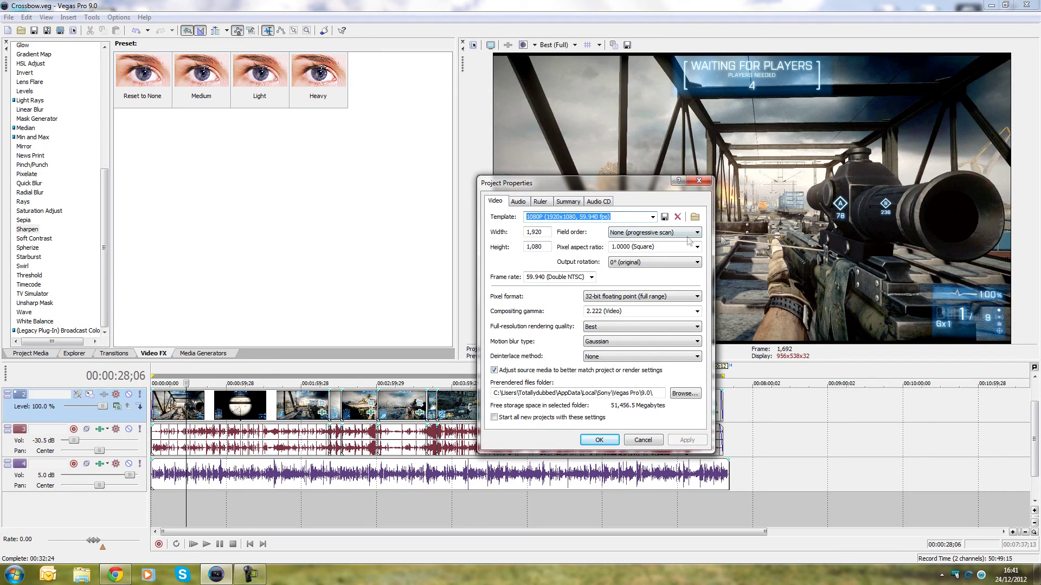
pyautogui.click(623, 263)
pyautogui.click(646, 298)
pyautogui.click(583, 327)
pyautogui.click(587, 359)
# Review the audio, ruler and remaining pages of the project properties, return to the video settings and accept the dialog
pyautogui.click(520, 203)
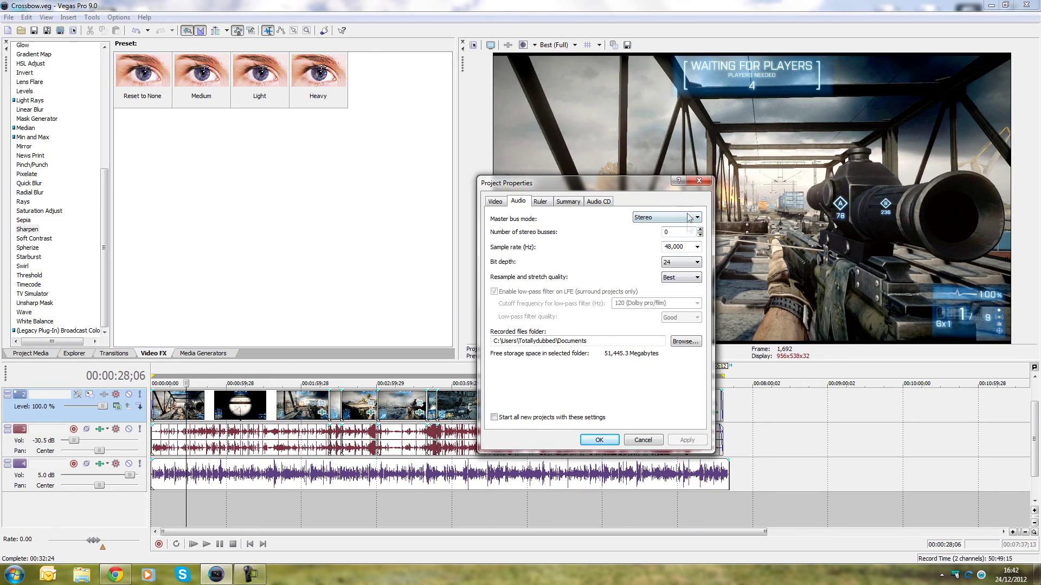
pyautogui.click(541, 202)
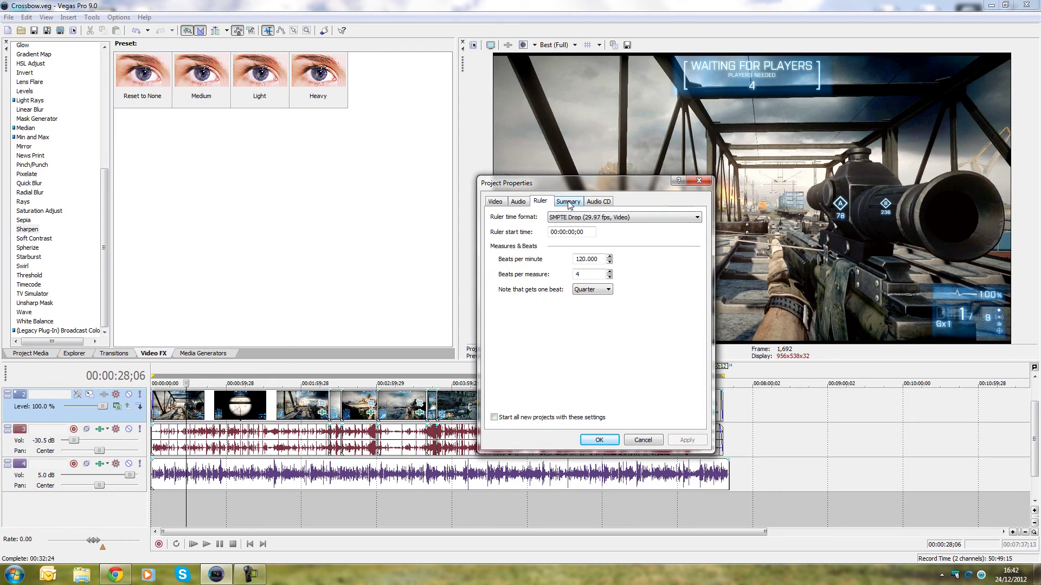
pyautogui.press('Right')
pyautogui.press('Right')
pyautogui.press('Left')
pyautogui.click(499, 203)
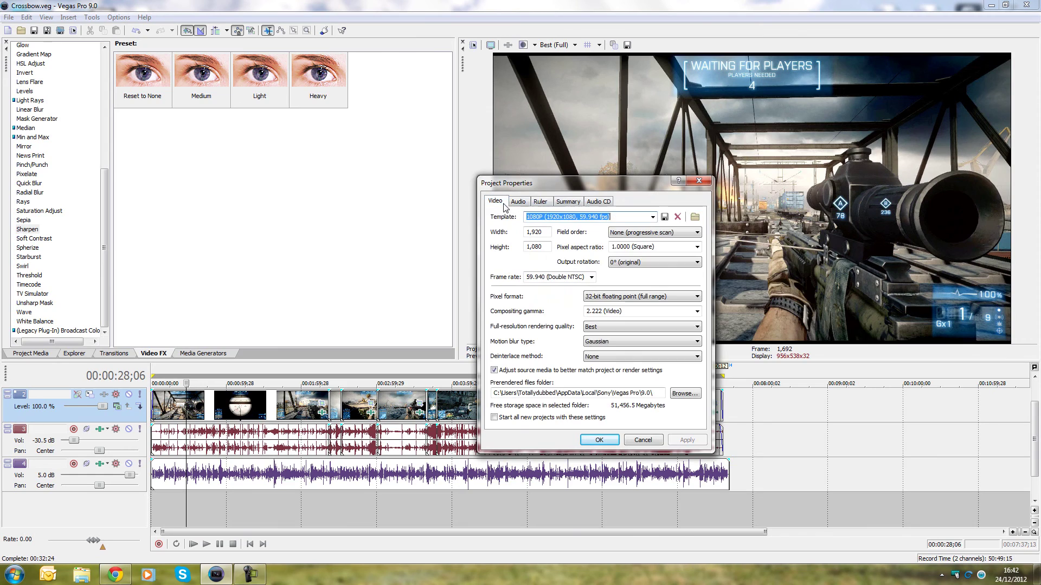
pyautogui.click(517, 203)
pyautogui.click(504, 202)
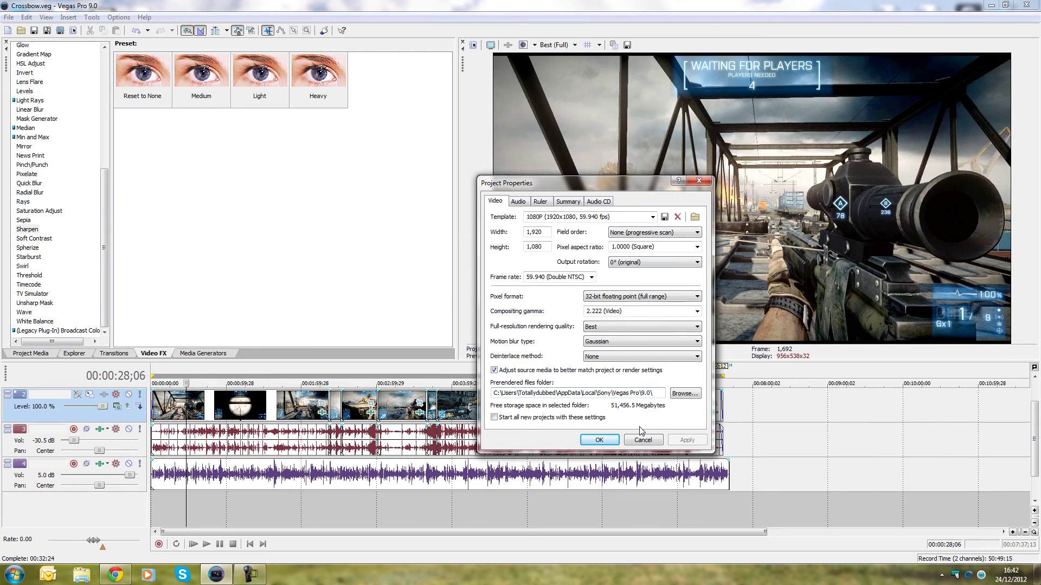
pyautogui.click(599, 440)
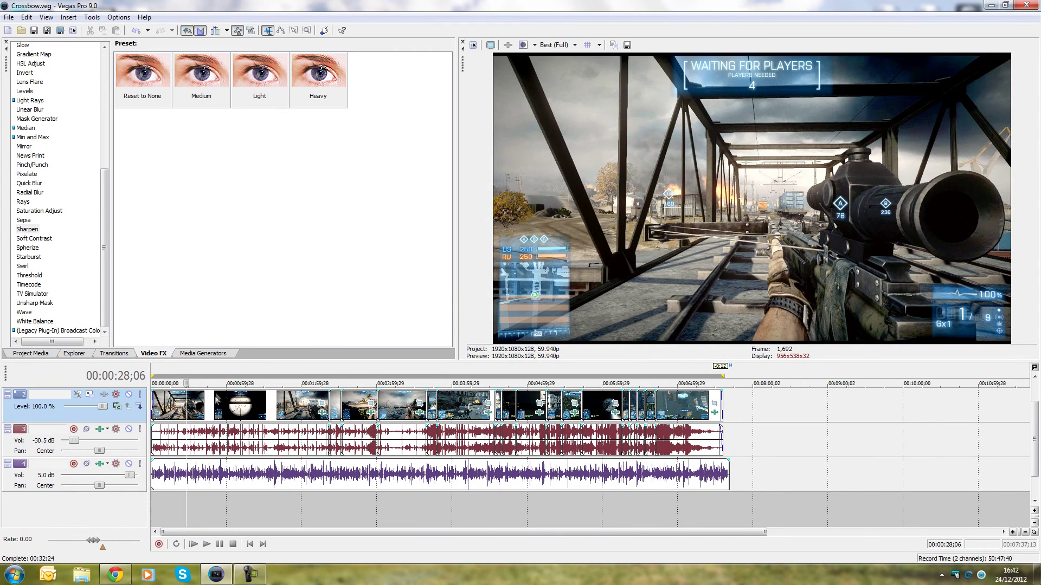
# Open Event Pan/Crop for the first clip, try the Default preset and apply the PVR2 Crop preset
pyautogui.click(209, 410)
pyautogui.click(199, 416)
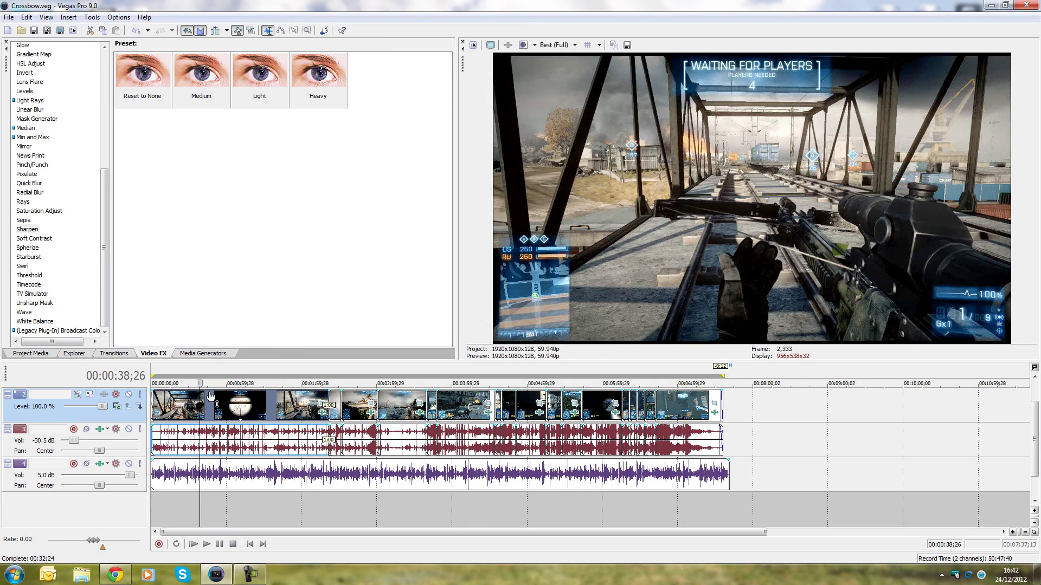
pyautogui.rightClick(202, 413)
pyautogui.click(258, 213)
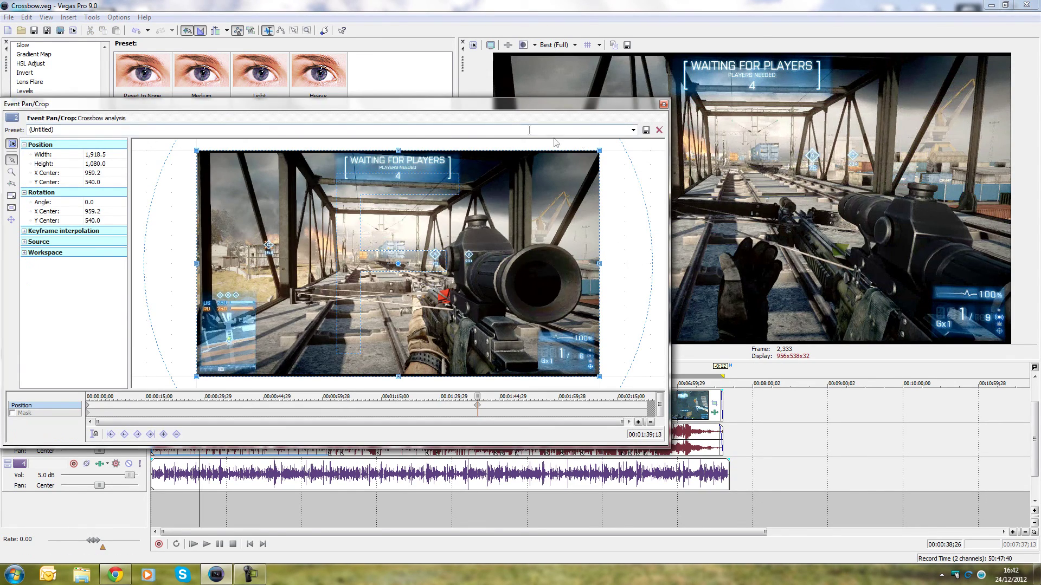
pyautogui.click(633, 130)
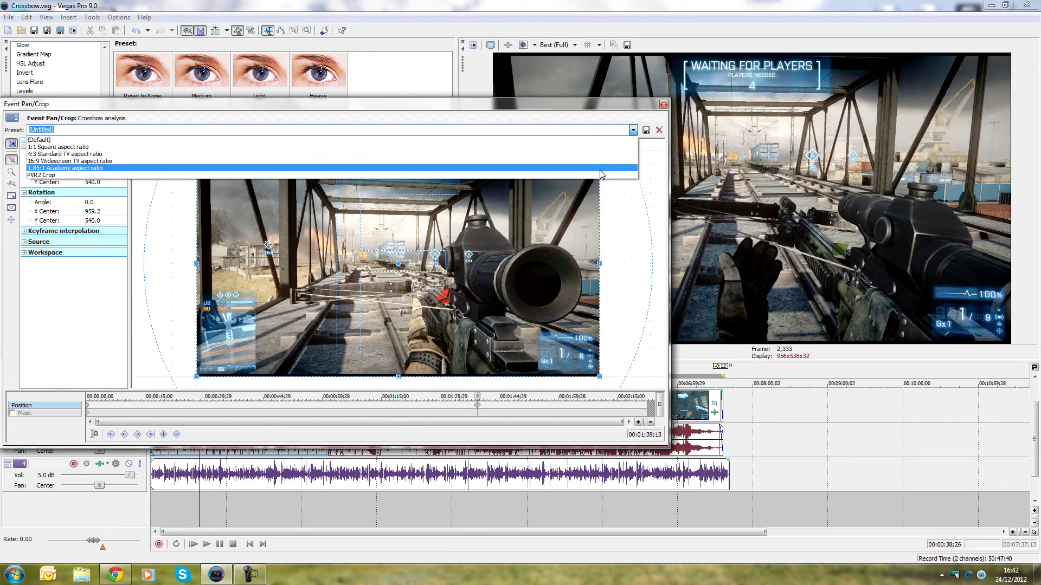
pyautogui.click(610, 140)
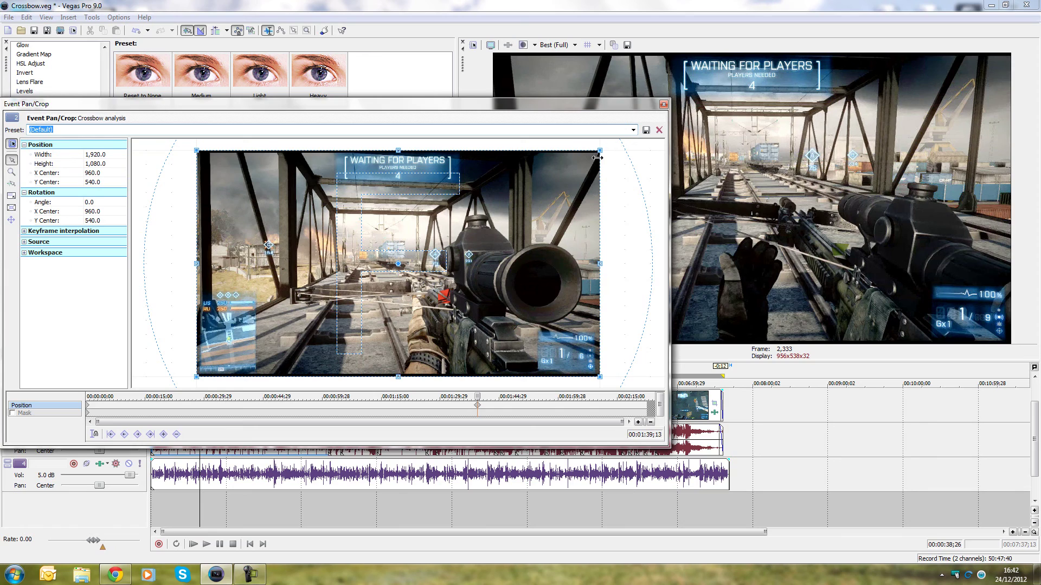
pyautogui.click(633, 130)
pyautogui.click(515, 178)
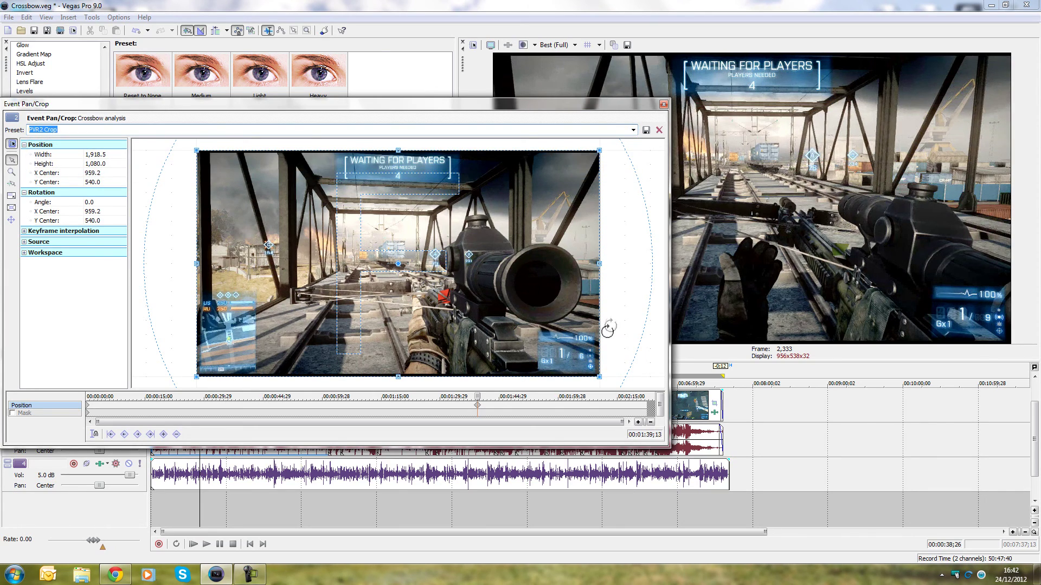
# Examine the crop frame's right edge up close, review the preset list and close Event Pan/Crop
pyautogui.scroll(5, 480, 282)
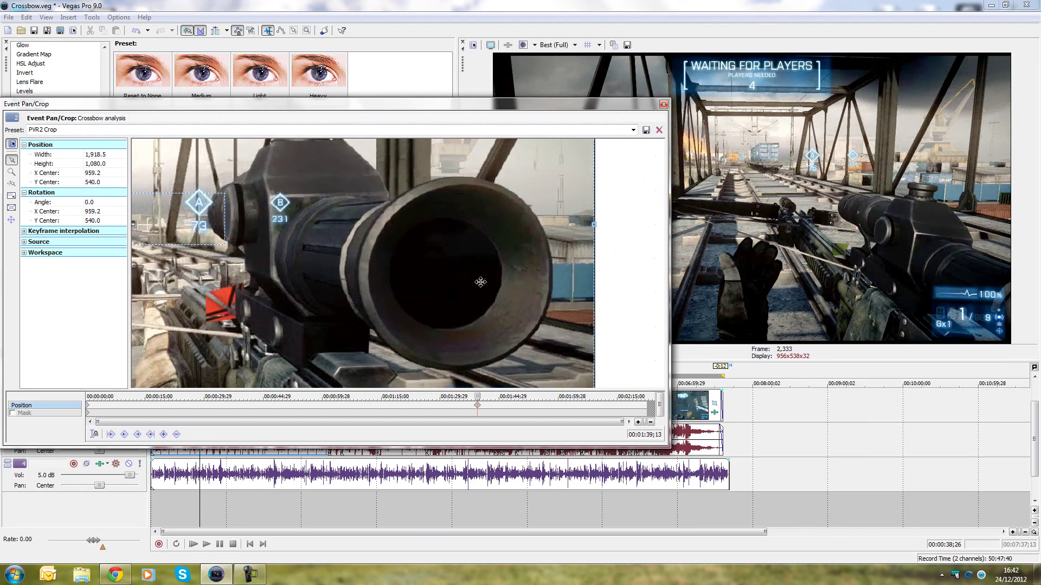
pyautogui.scroll(-3, 481, 282)
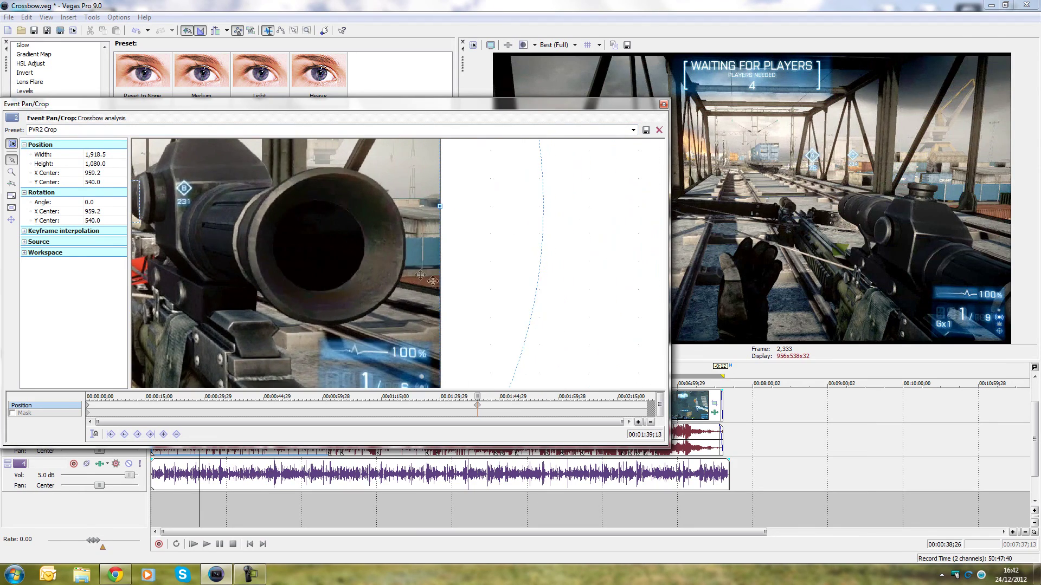
pyautogui.scroll(3, 488, 293)
pyautogui.scroll(5, 385, 284)
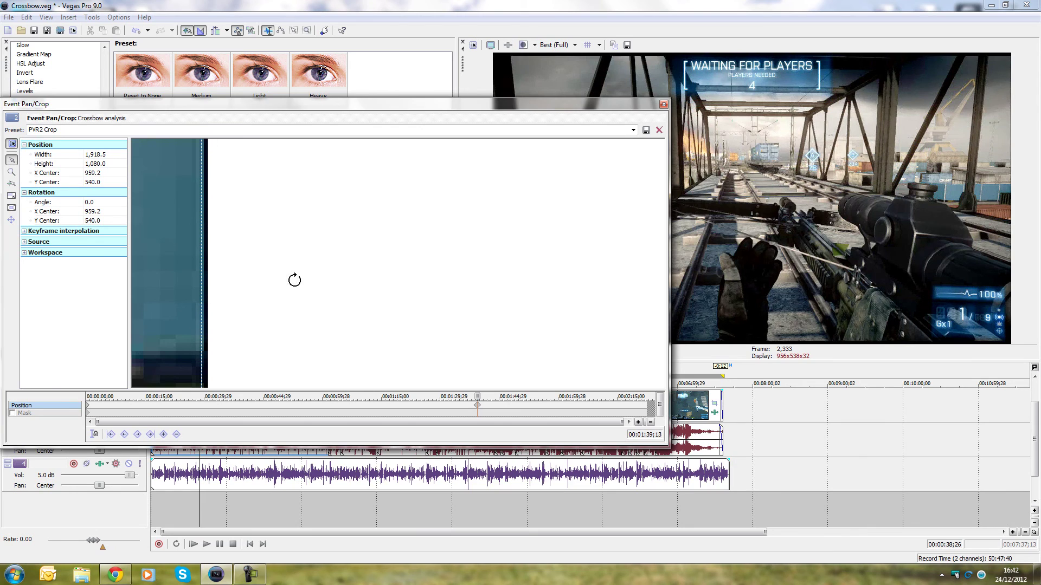
pyautogui.scroll(-2, 294, 281)
pyautogui.scroll(-2, 245, 261)
pyautogui.scroll(-6, 245, 262)
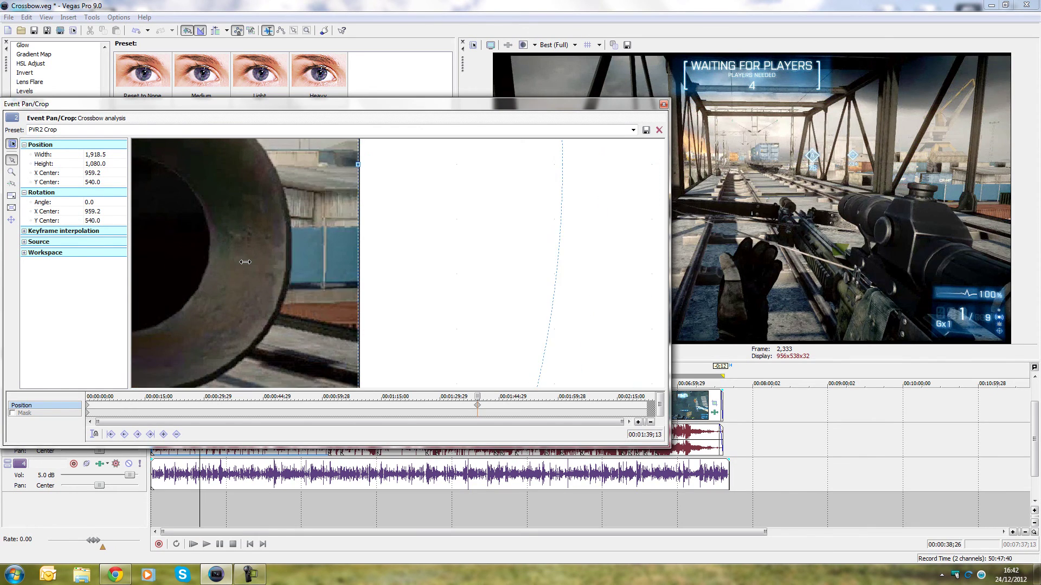
pyautogui.moveTo(651, 367)
pyautogui.mouseDown()
pyautogui.moveTo(620, 350)
pyautogui.moveTo(638, 359)
pyautogui.mouseUp()
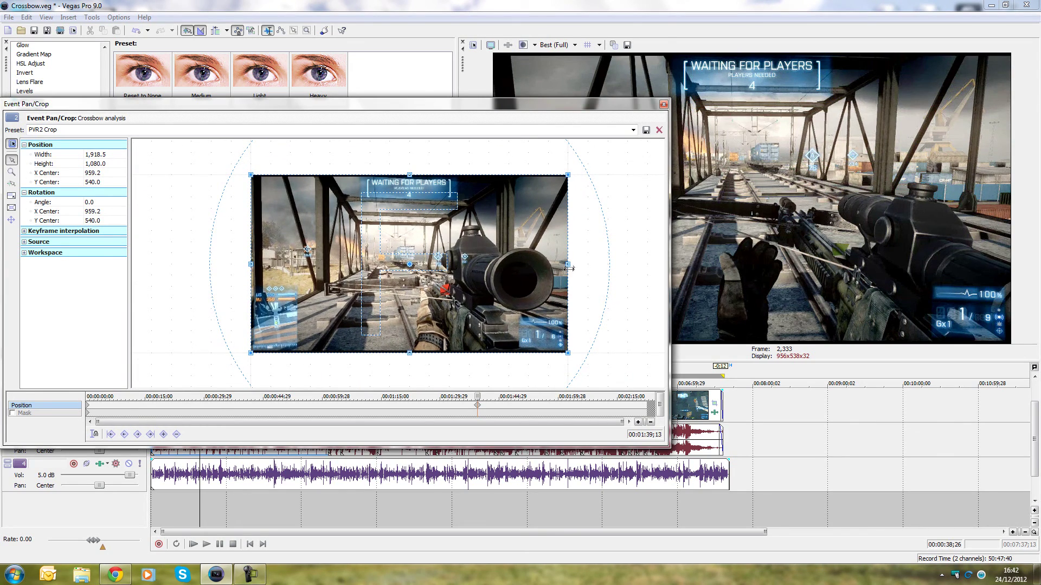
pyautogui.click(633, 131)
pyautogui.click(633, 131)
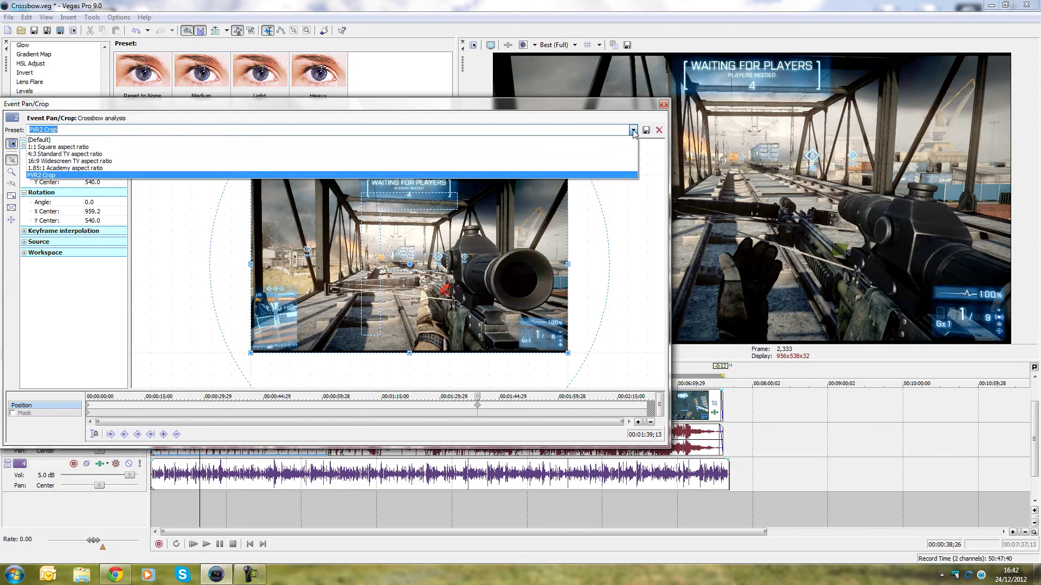
pyautogui.click(664, 104)
pyautogui.click(663, 104)
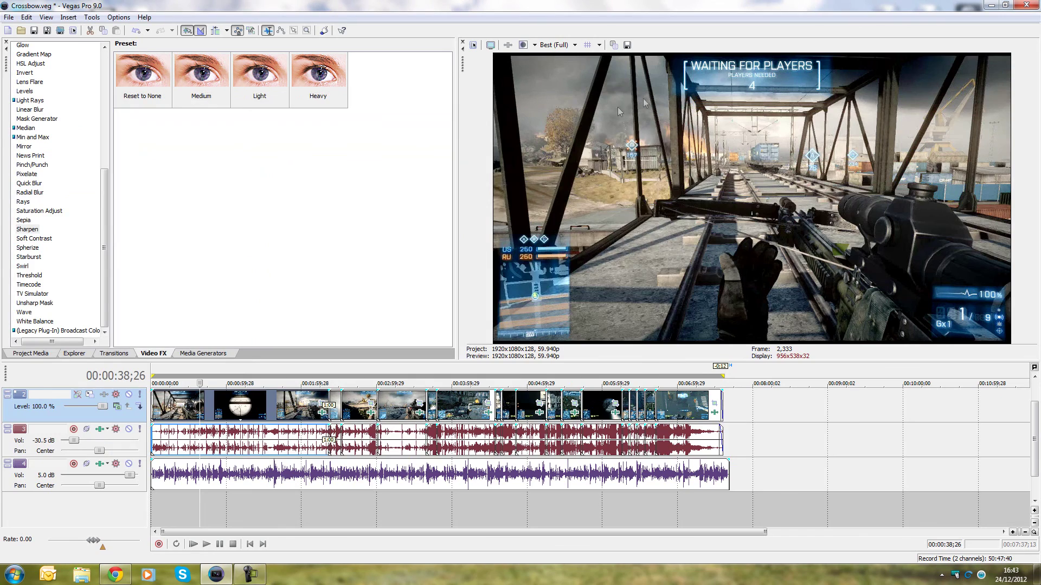
# Review the first clip's video event properties, including the resample options, and cancel the dialog
pyautogui.click(217, 397)
pyautogui.rightClick(215, 409)
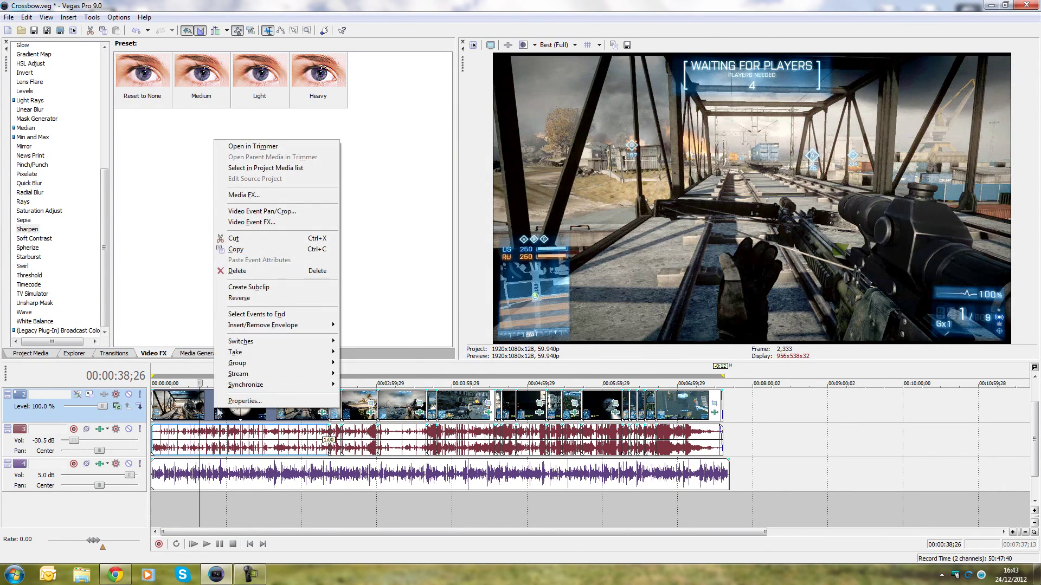
pyautogui.click(240, 402)
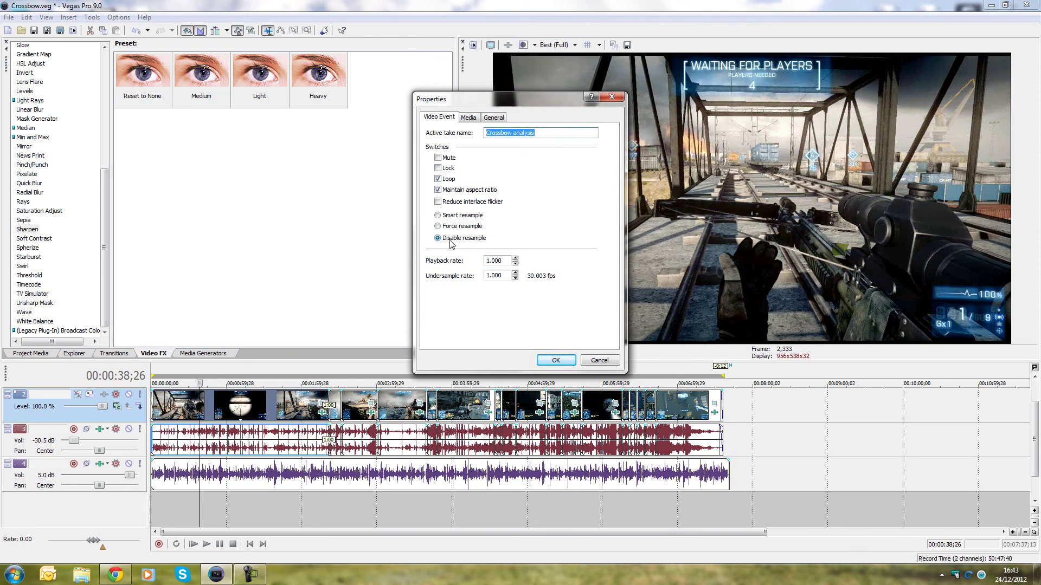
pyautogui.click(600, 361)
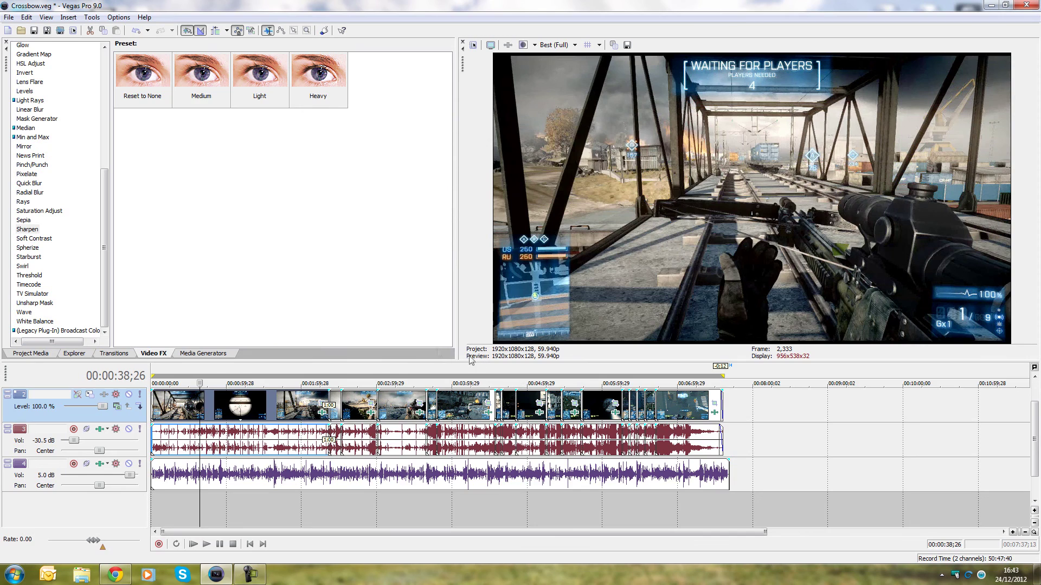
# Apply the Sharpen effect with the Reset to None preset to the first clip and close the effect window
pyautogui.scroll(10, 101, 191)
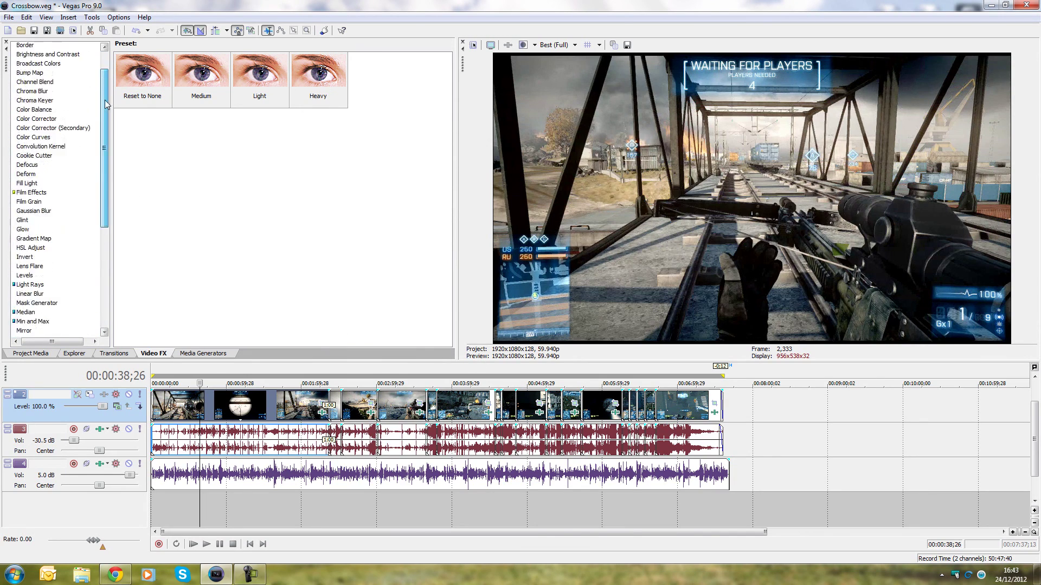
pyautogui.scroll(-10, 76, 293)
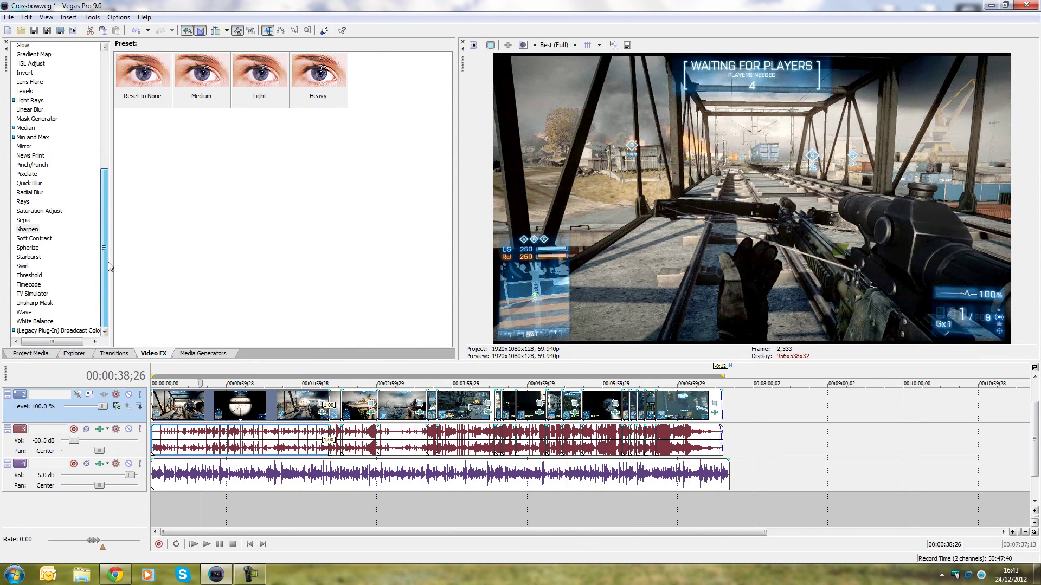
pyautogui.click(27, 229)
pyautogui.moveTo(165, 68); pyautogui.dragTo(320, 416)
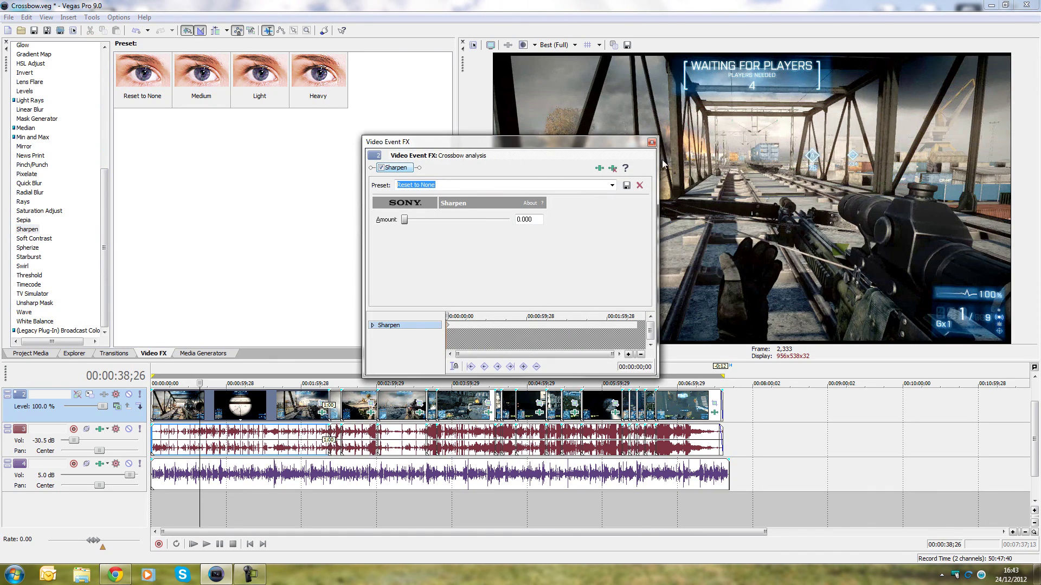
pyautogui.click(652, 142)
pyautogui.moveTo(103, 222); pyautogui.dragTo(99, 68)
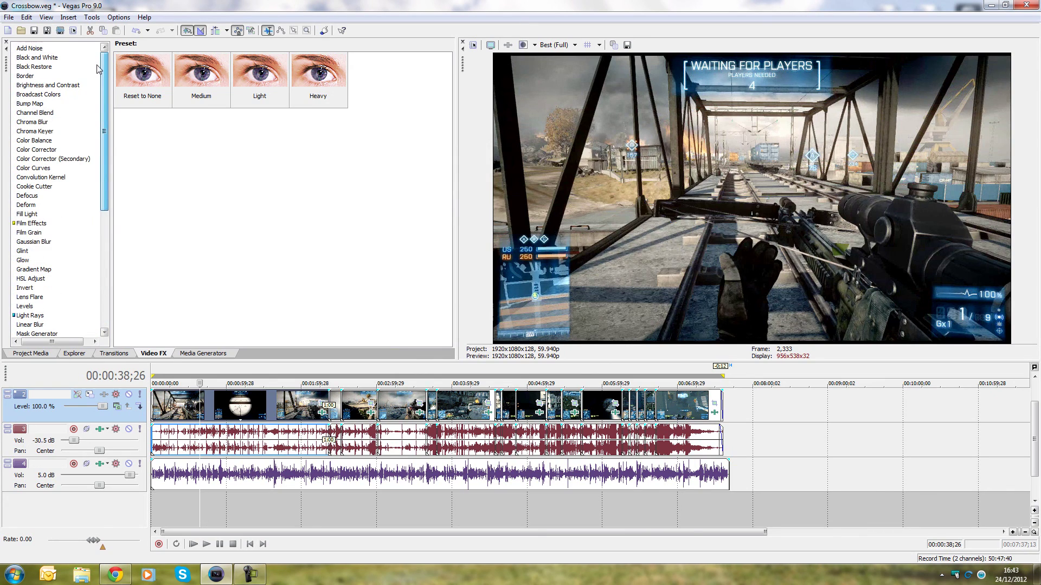
# Preview several points of the timeline, ending with the playhead at 00:06:08;03
pyautogui.click(474, 515)
pyautogui.click(541, 511)
pyautogui.click(581, 506)
pyautogui.click(612, 506)
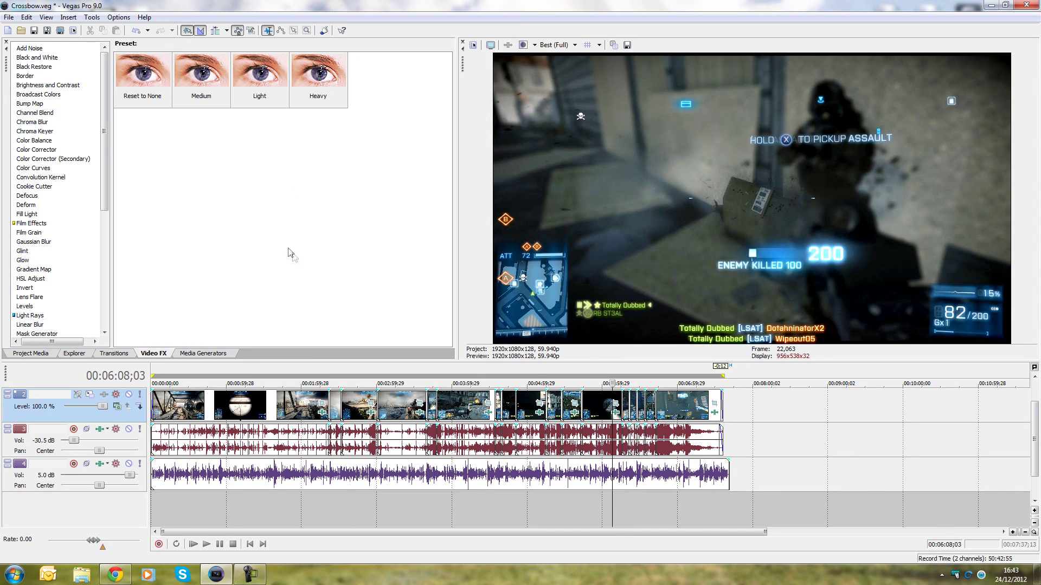
# Start Render As, keep the MainConcept AVC/AAC (*.mp4) format and open the custom settings of the 1080P PVR2 template
pyautogui.click(8, 18)
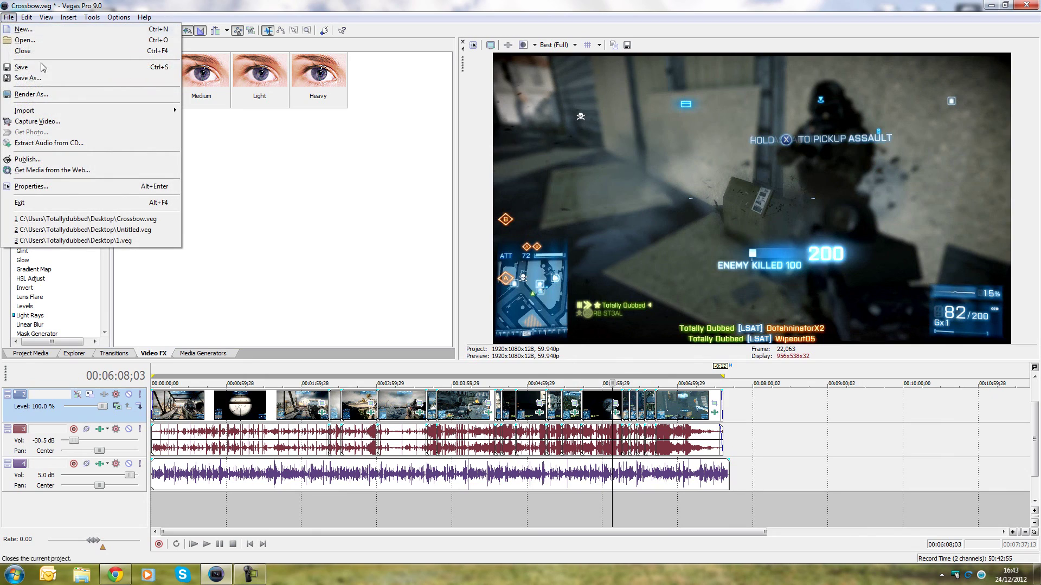
pyautogui.click(48, 96)
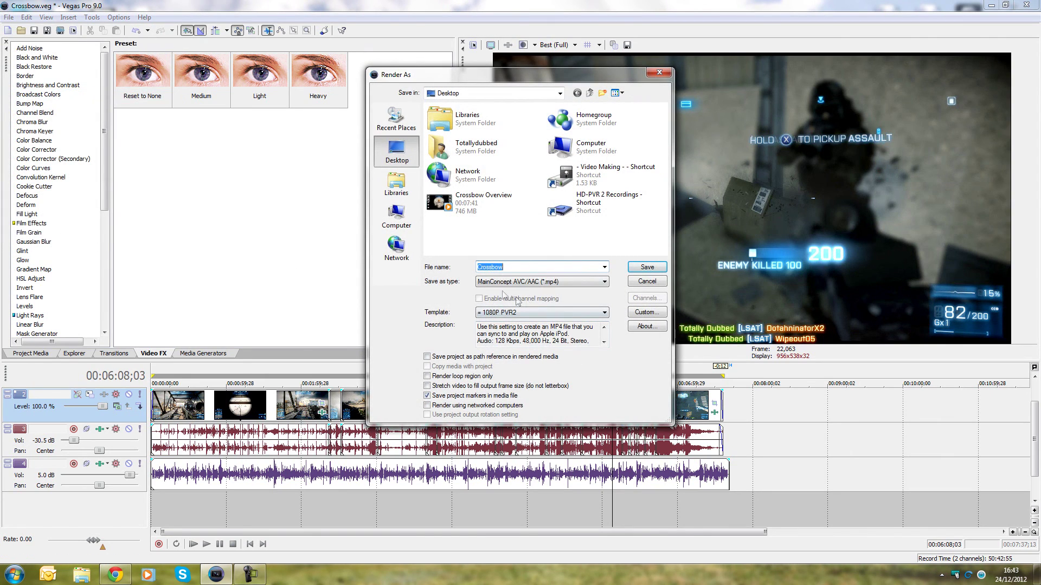
pyautogui.click(531, 282)
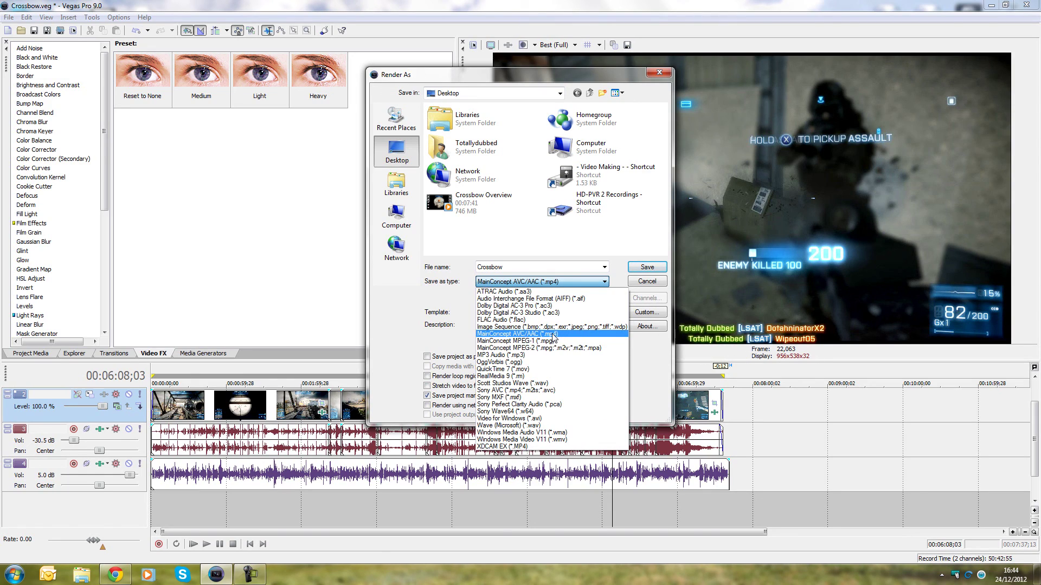
pyautogui.click(402, 306)
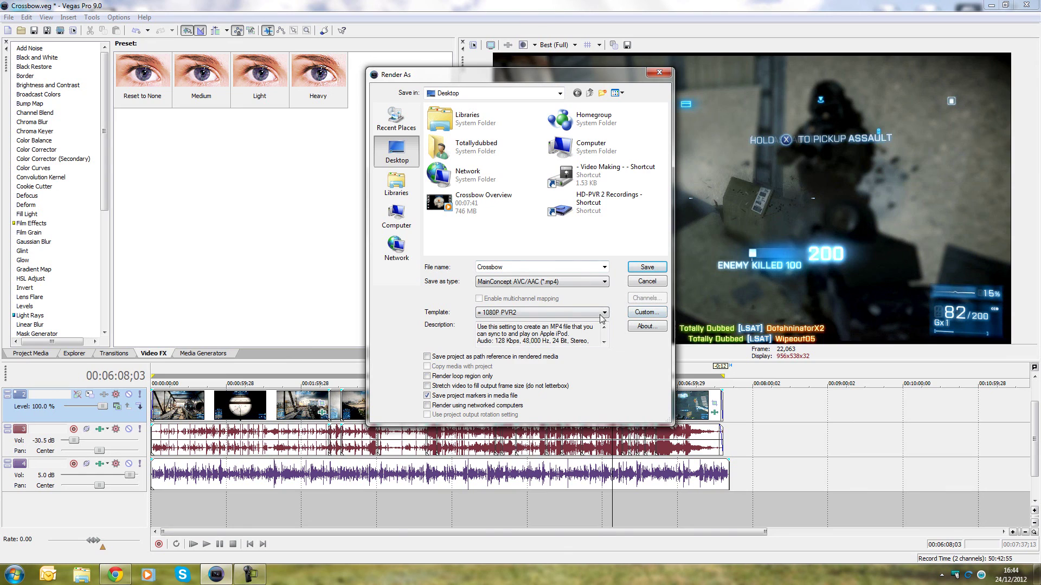
pyautogui.click(638, 313)
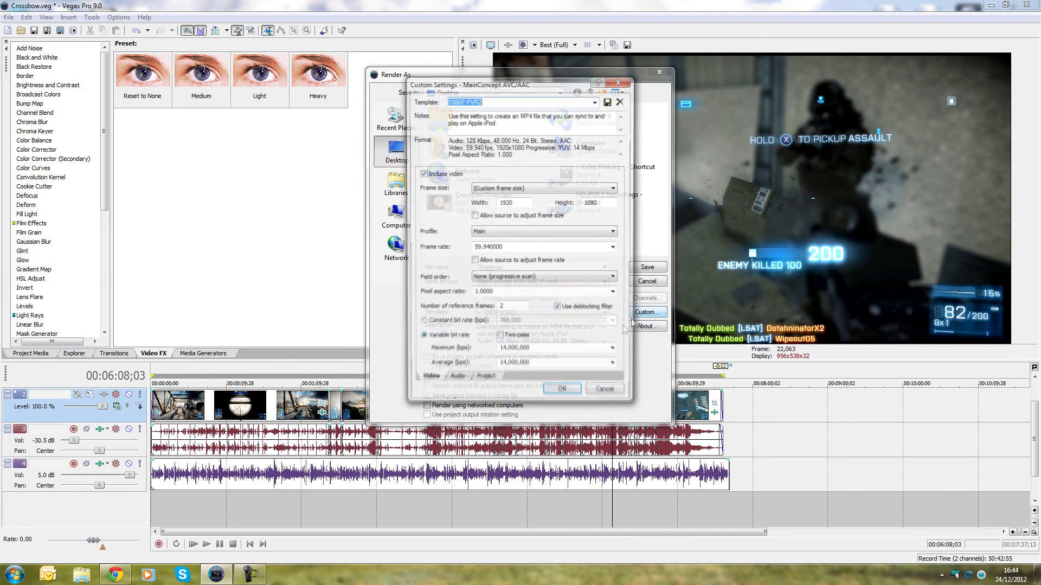
pyautogui.moveTo(526, 86); pyautogui.dragTo(574, 165)
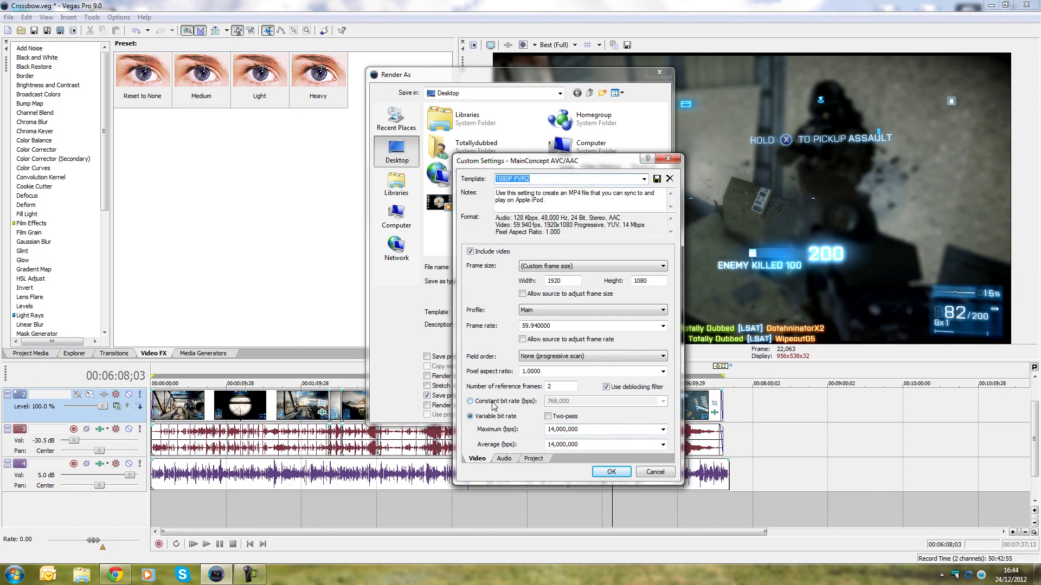
# Try a constant video bit rate of 14,000,000 bps and return to variable bit rate
pyautogui.click(507, 404)
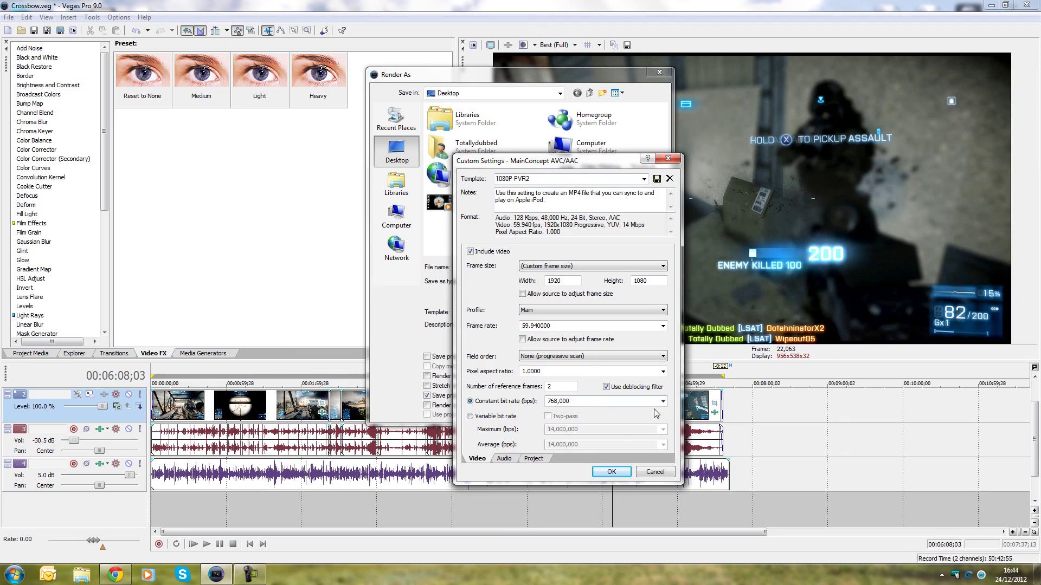
pyautogui.click(663, 401)
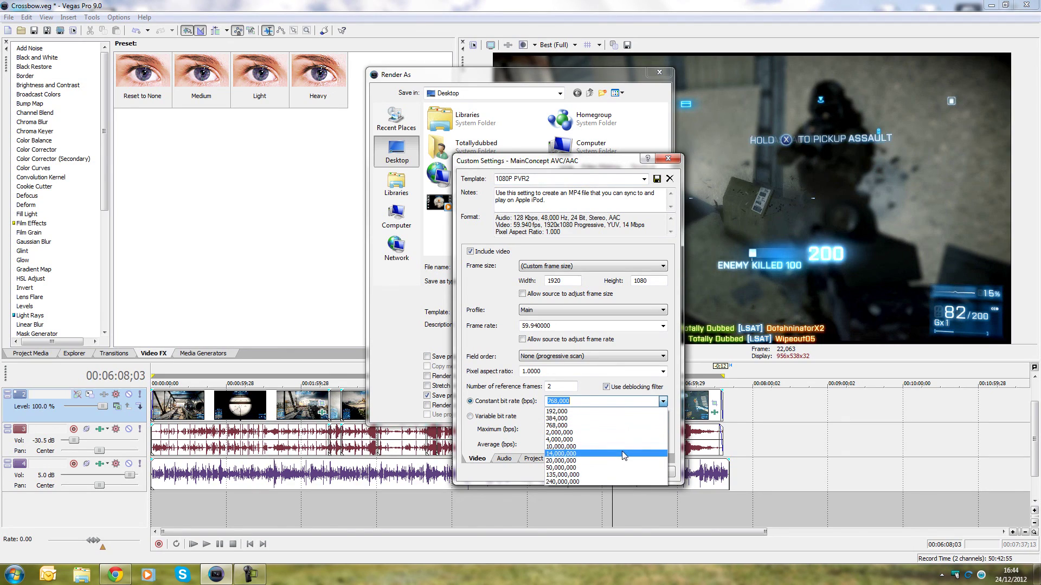
pyautogui.click(564, 454)
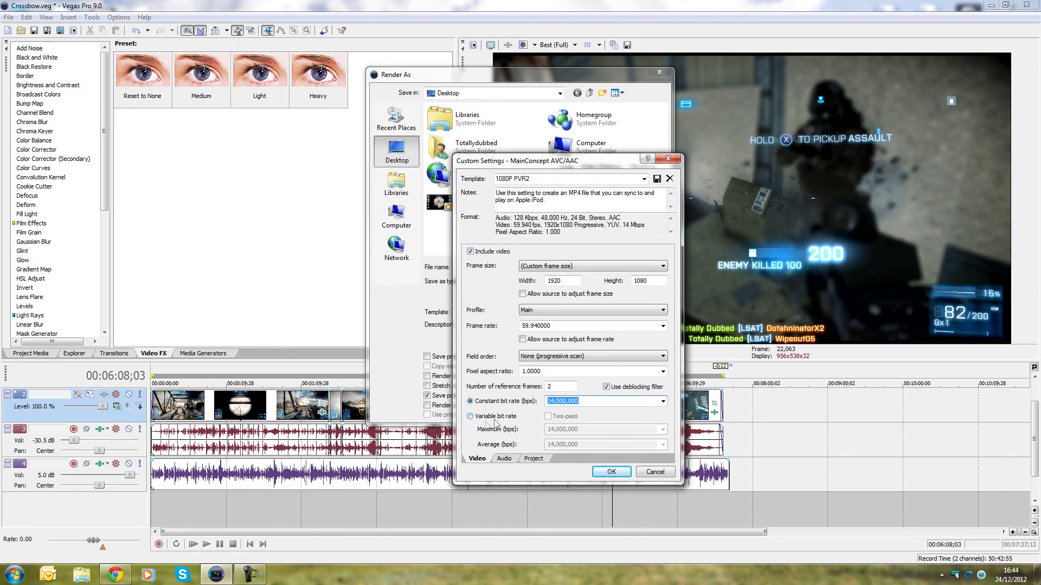
pyautogui.click(485, 416)
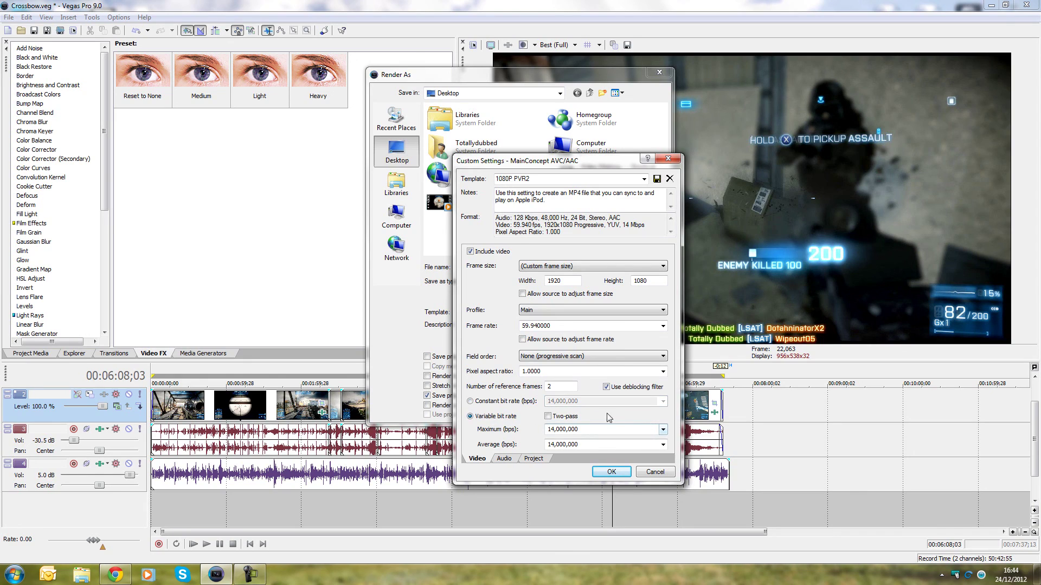
# Set the audio bit rate to 256,000 bps and check the template's video rendering quality
pyautogui.click(504, 459)
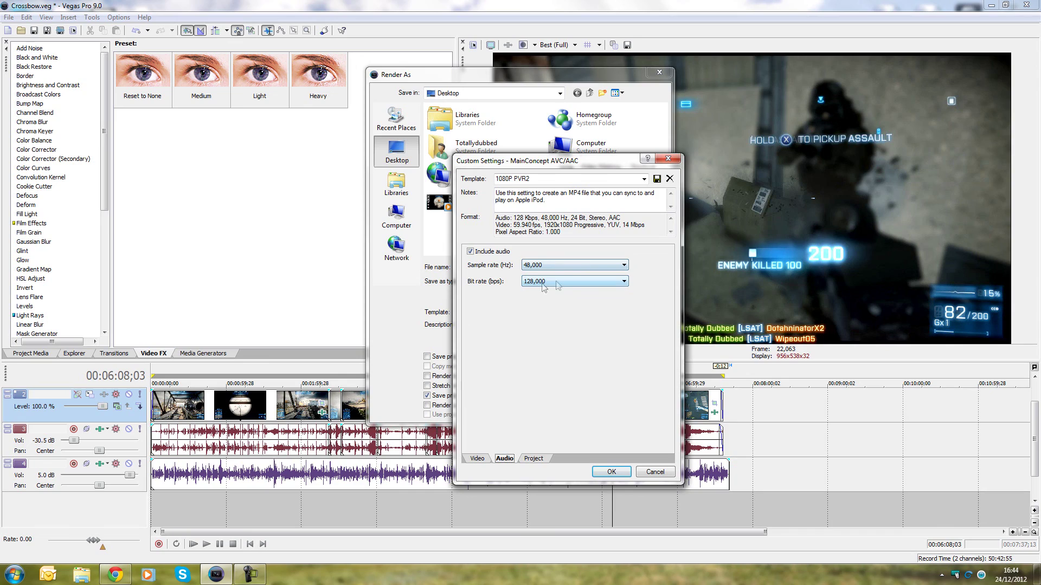
pyautogui.click(563, 282)
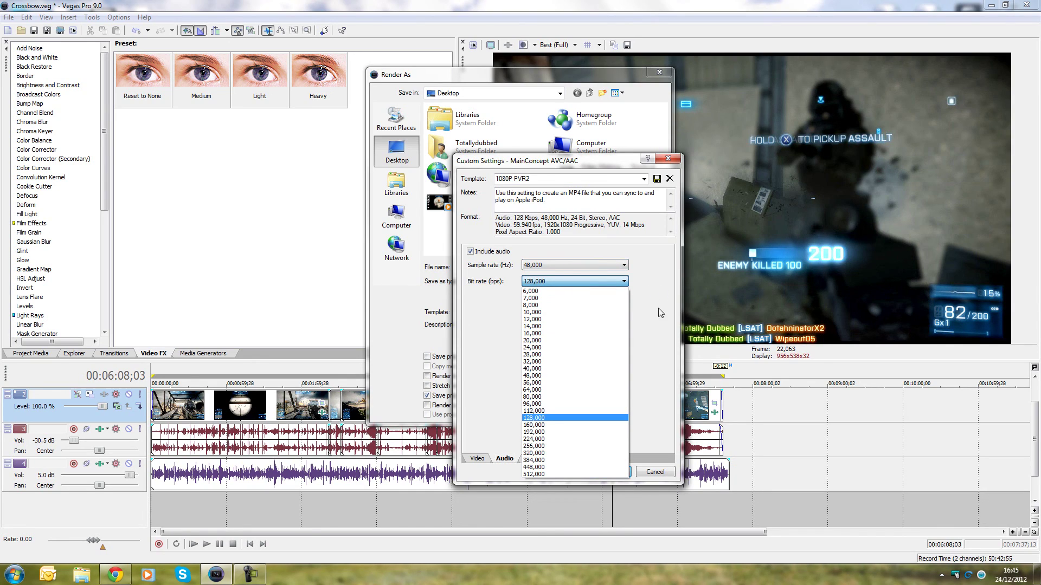
pyautogui.click(533, 446)
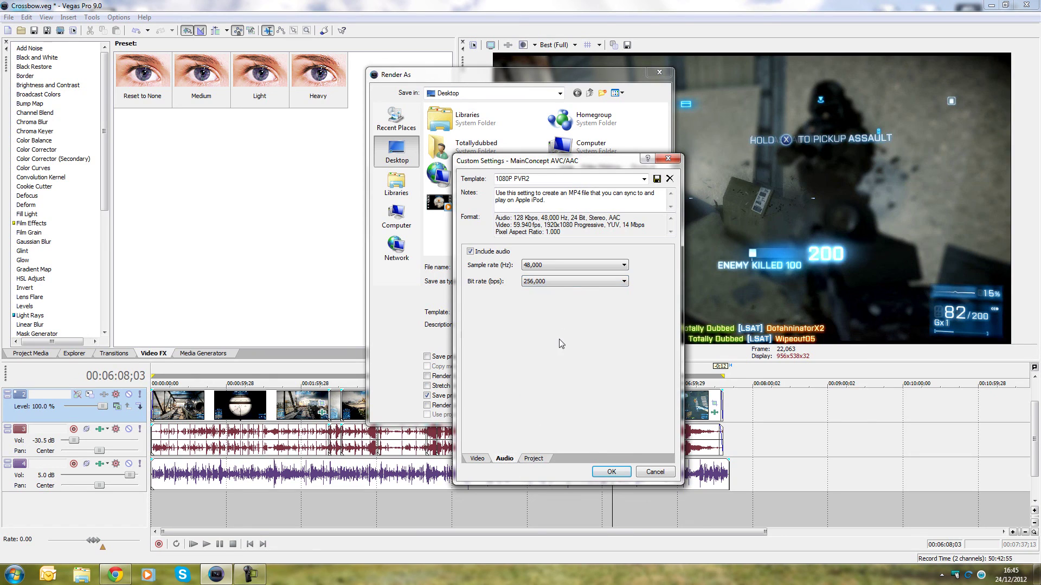
pyautogui.click(534, 459)
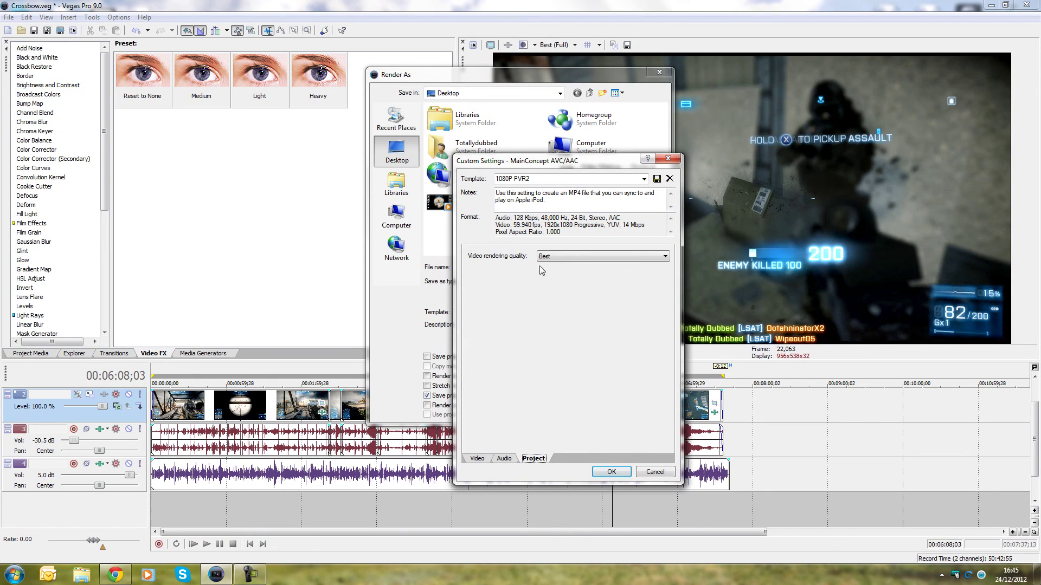
pyautogui.moveTo(572, 165); pyautogui.dragTo(798, 87)
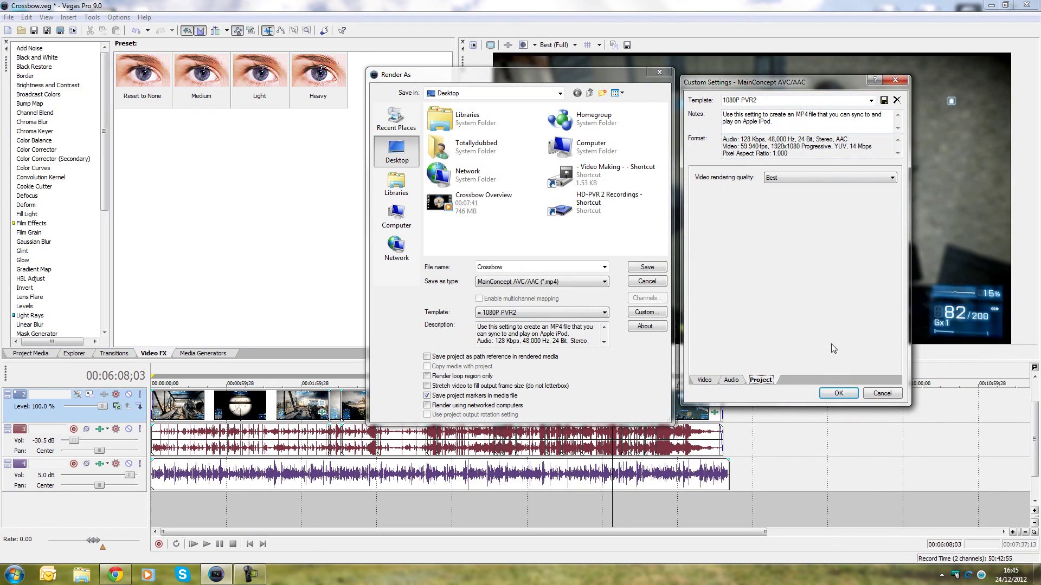
# Switch to Chrome to check the YouTube upload of the Battlefield 3 Crossbow video, and minimise the browser
pyautogui.click(127, 572)
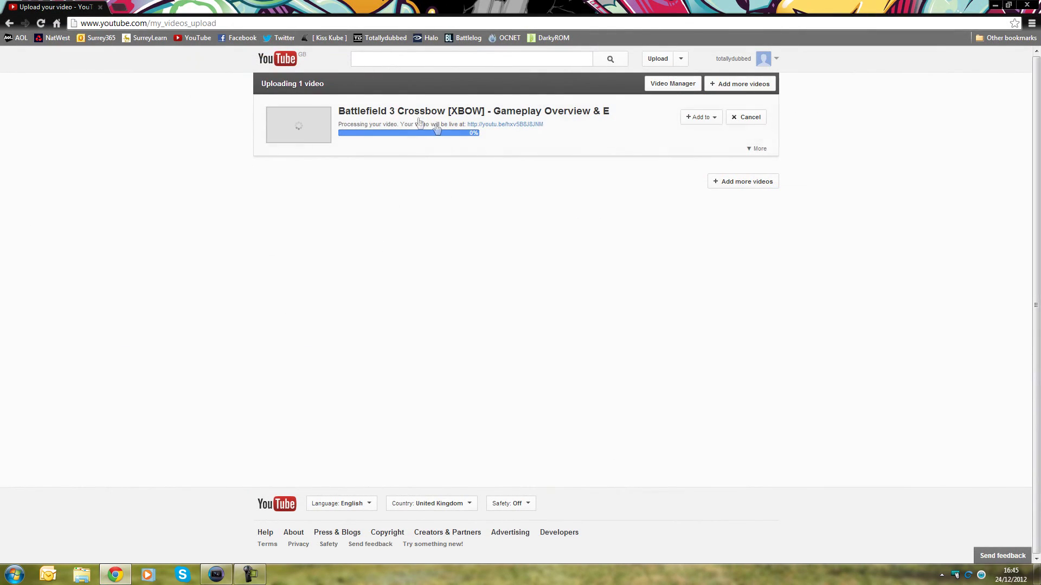
pyautogui.click(997, 5)
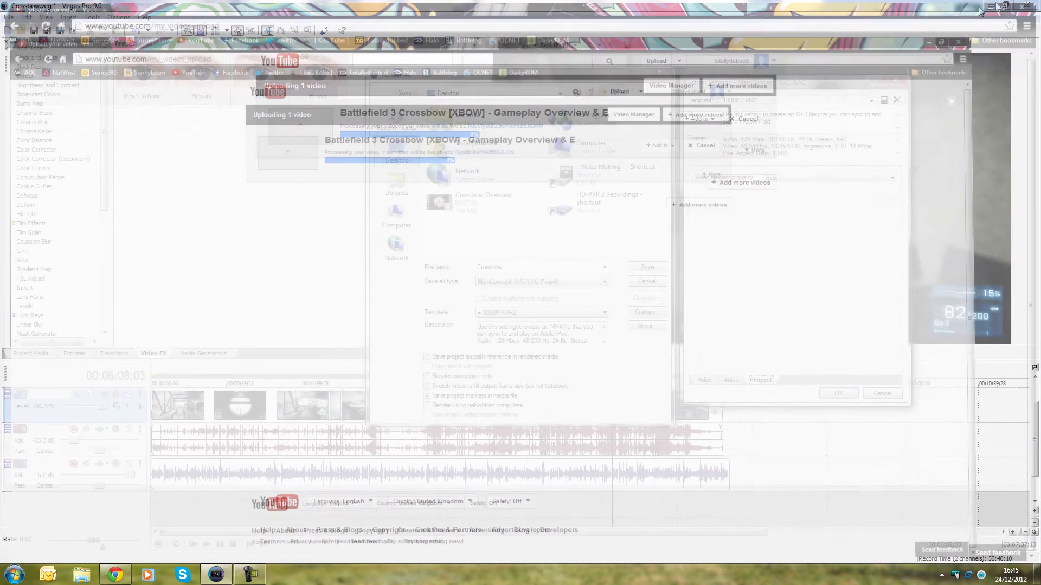